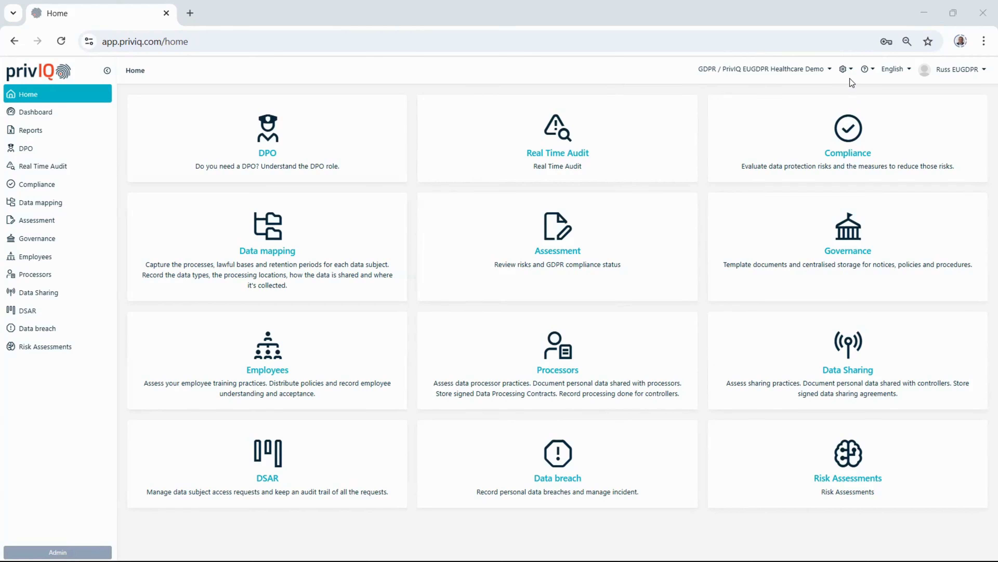
pyautogui.click(848, 70)
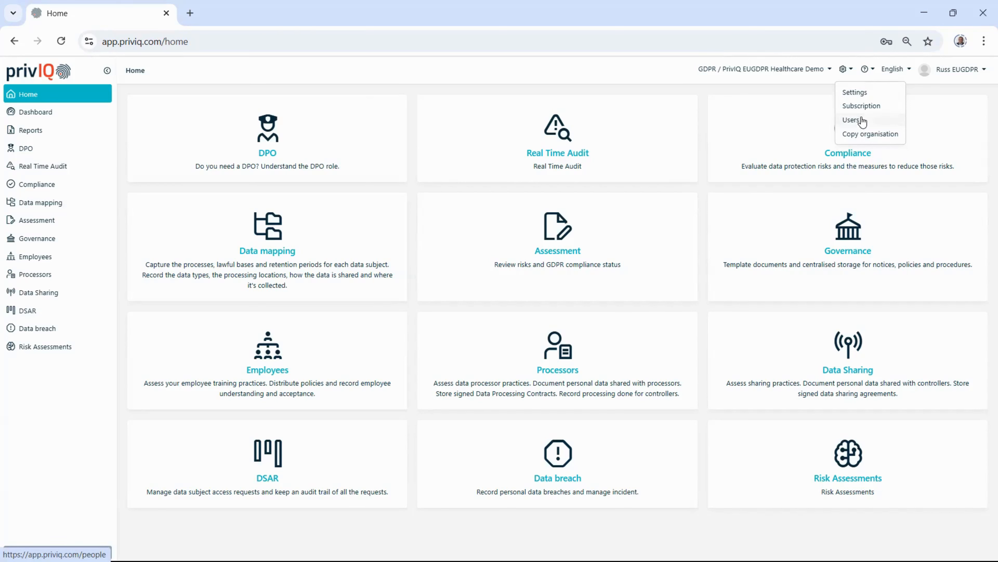
pyautogui.click(651, 70)
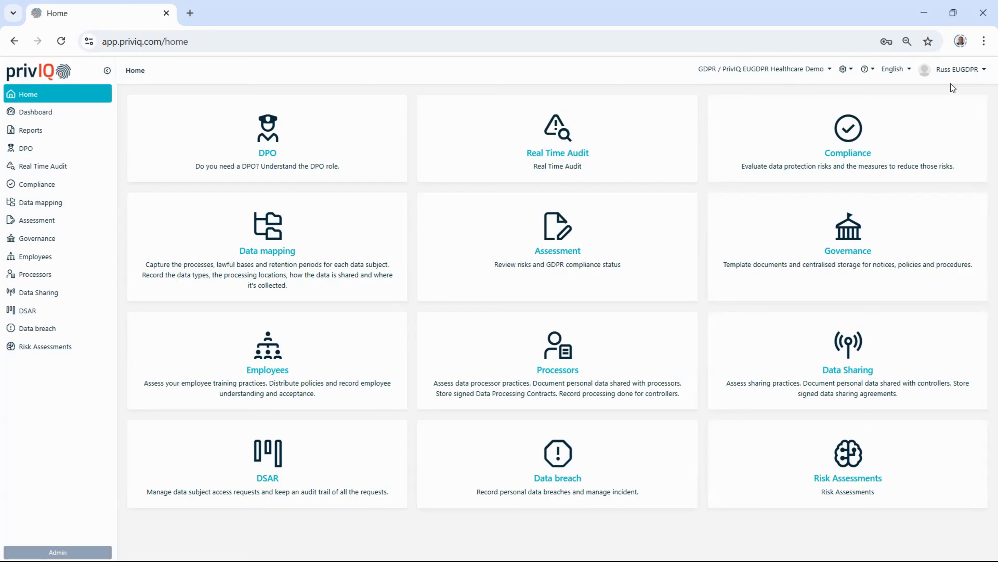
# Step: Open the account's multi-factor authentication setup and skip it for now
pyautogui.click(957, 74)
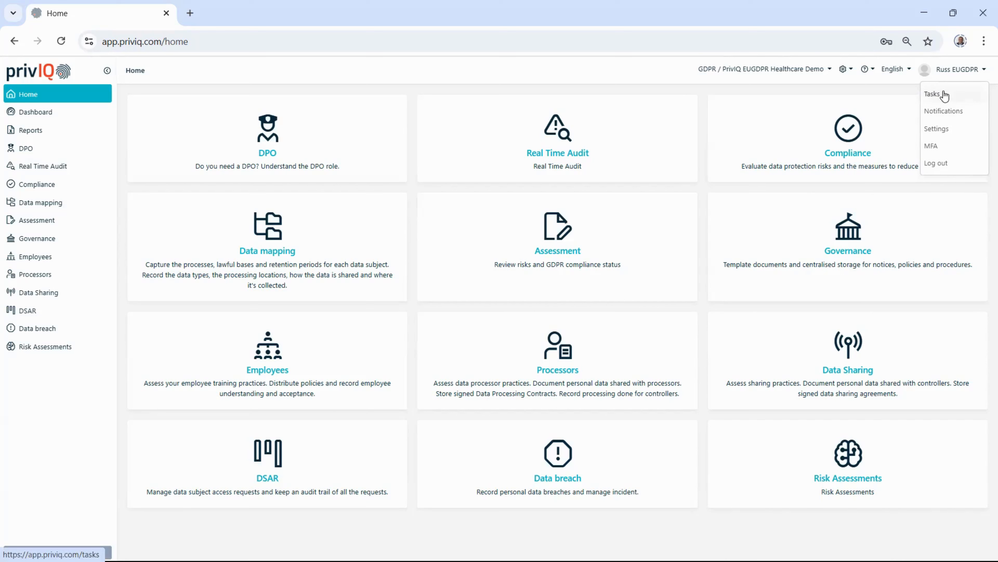
pyautogui.click(937, 146)
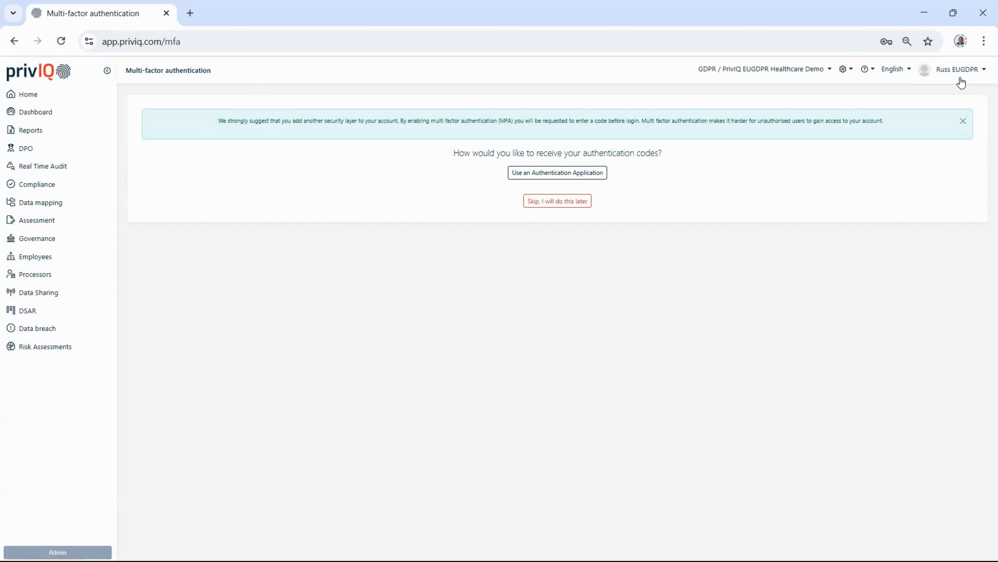
pyautogui.click(559, 202)
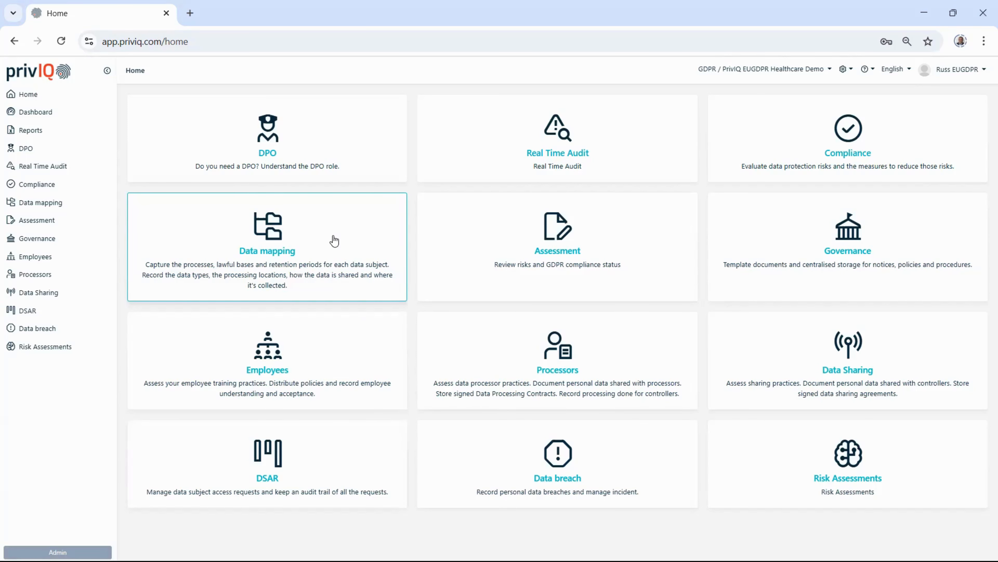
# Step: Open the Data mapping module and dismiss its introductory guidance note
pyautogui.click(342, 251)
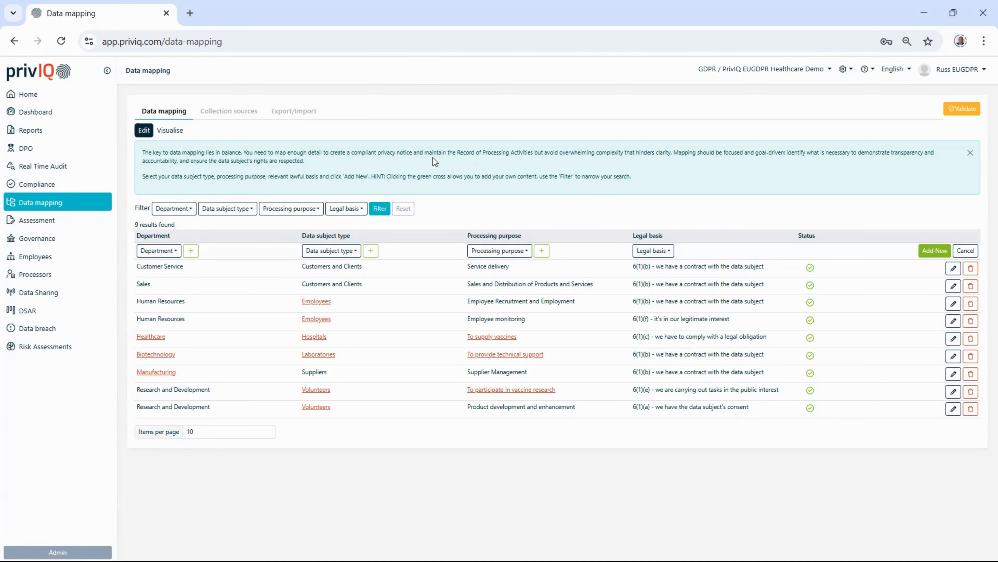
pyautogui.click(968, 154)
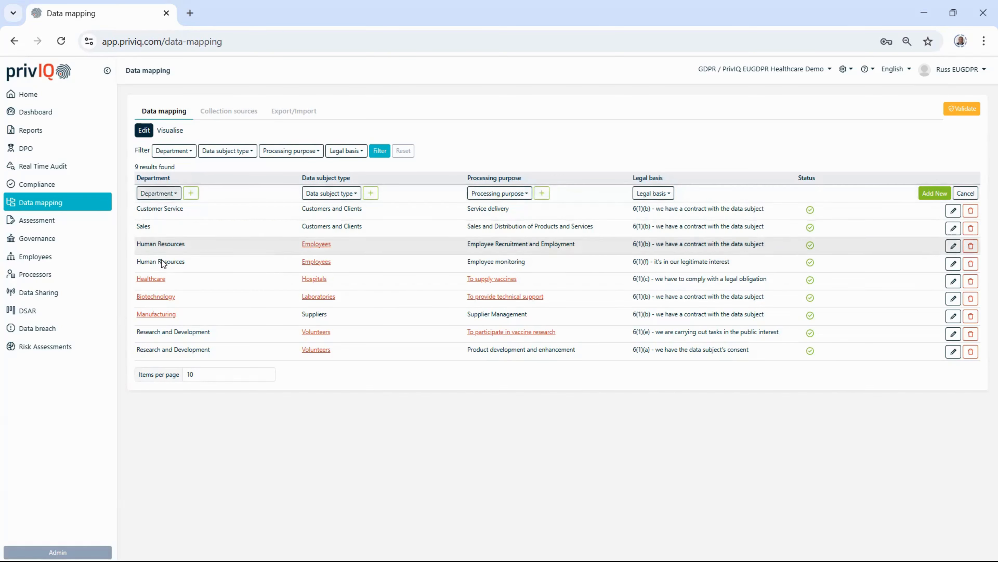
# Step: For a new data mapping entry, choose Human Resources as the department and Employees as the data subject type
pyautogui.click(170, 195)
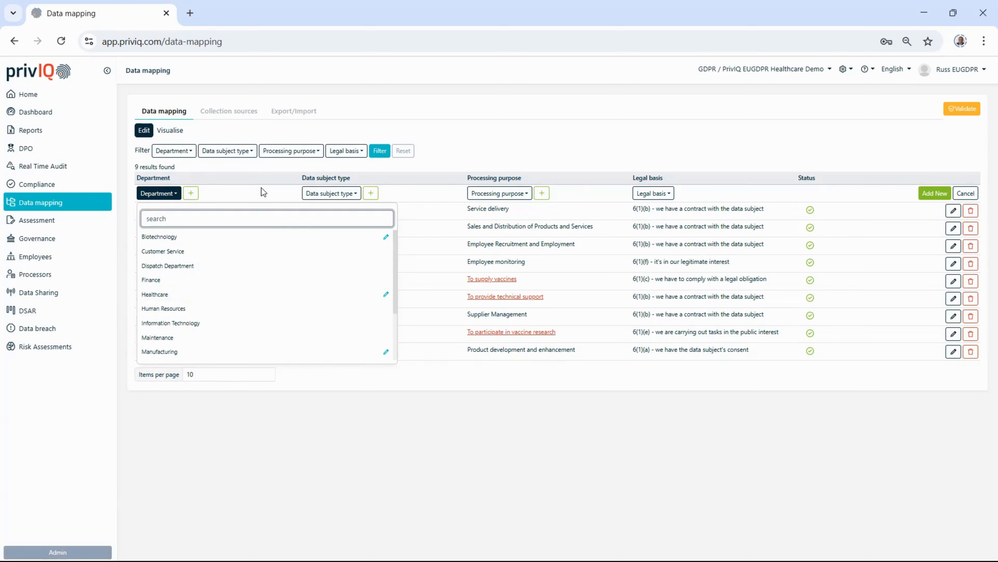
pyautogui.click(237, 161)
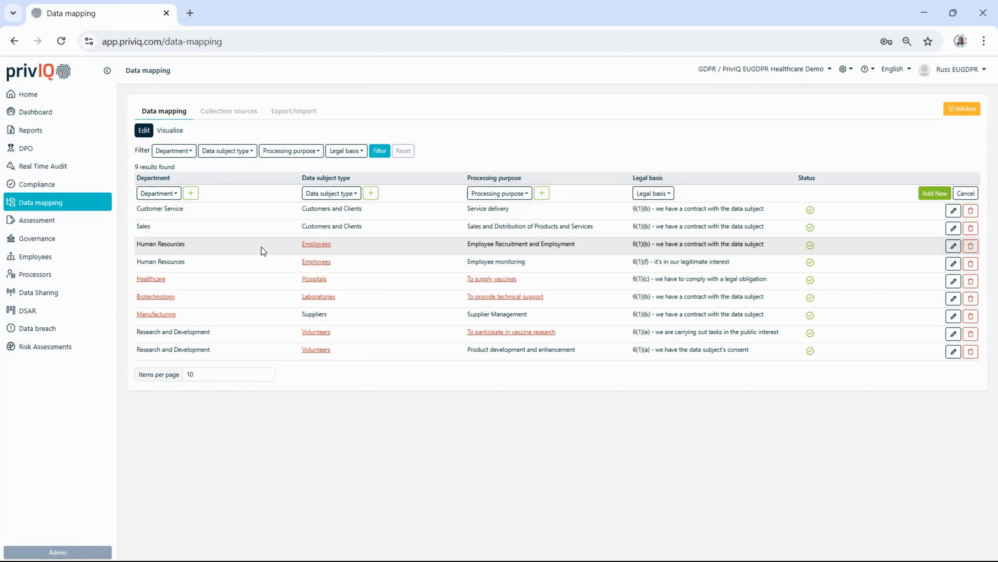
pyautogui.click(161, 197)
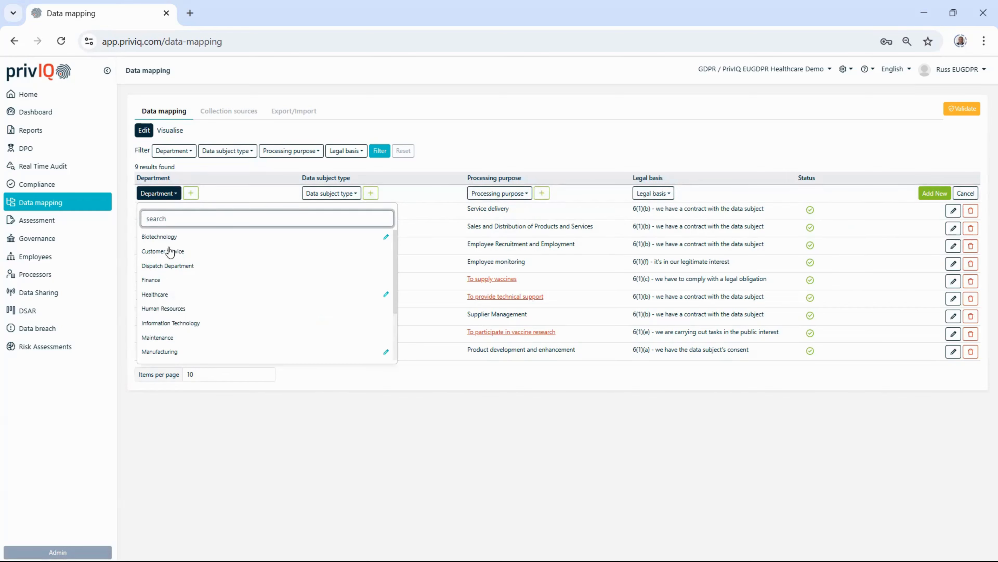
pyautogui.click(184, 308)
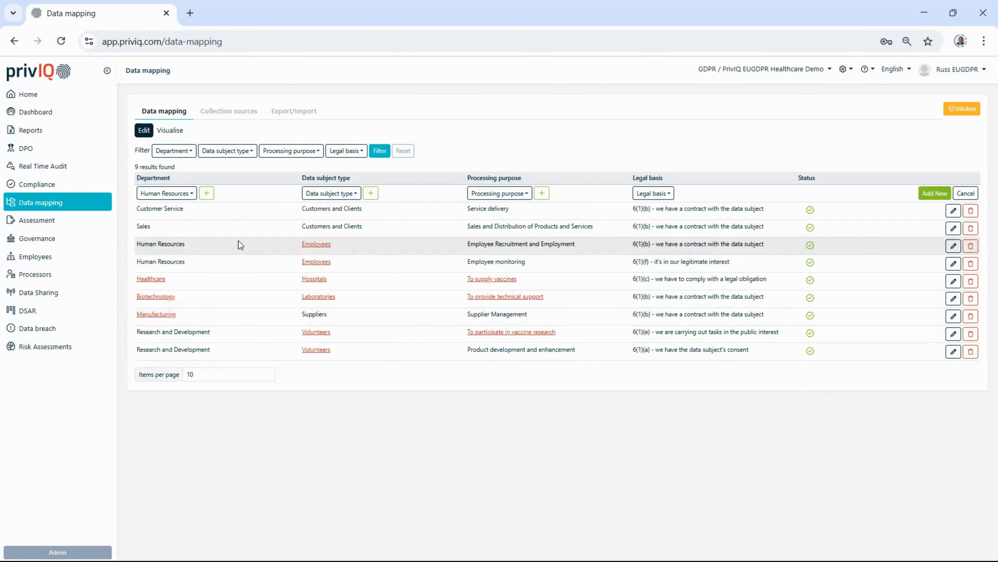
pyautogui.click(330, 196)
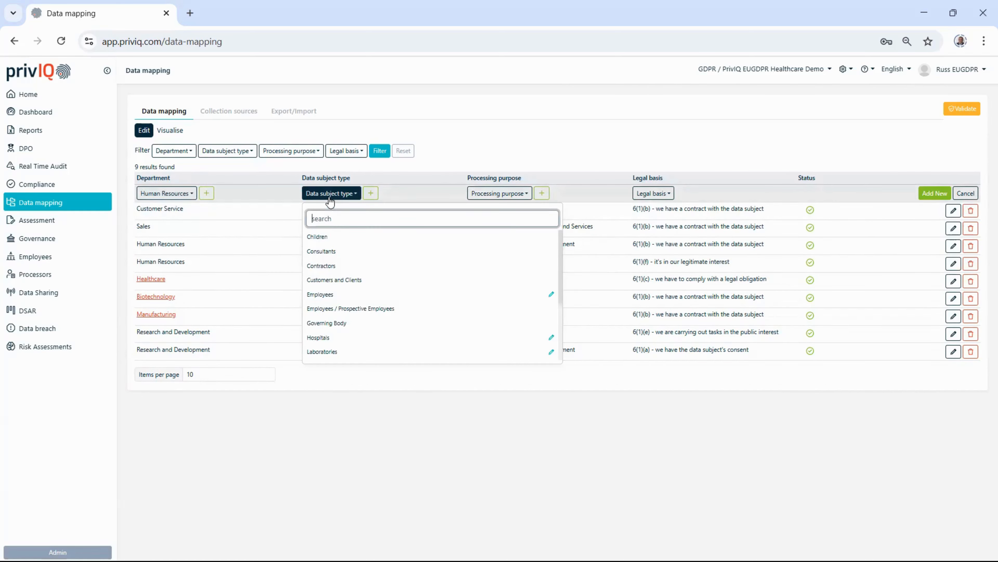
pyautogui.click(331, 296)
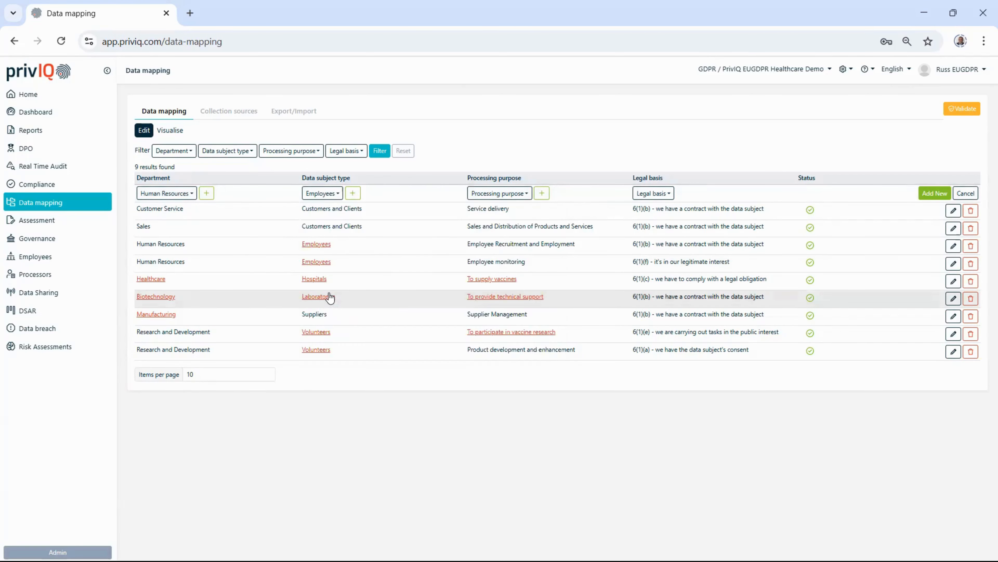
# Step: Create and save a custom processing purpose "Union membership fees" with Google translations in Spanish, Dutch and Italian
pyautogui.click(496, 194)
pyautogui.scroll(-8, 556, 296)
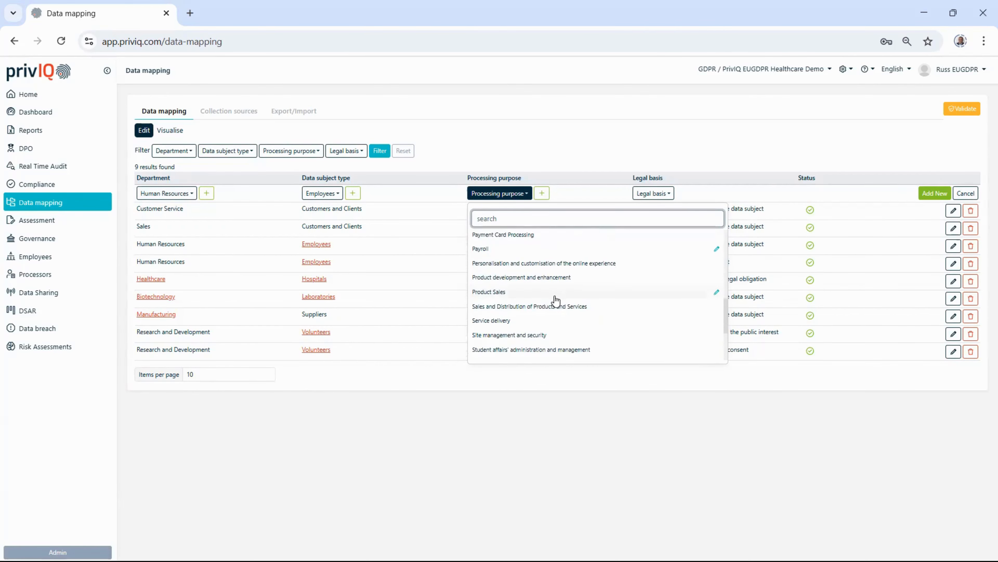
pyautogui.scroll(-4, 556, 300)
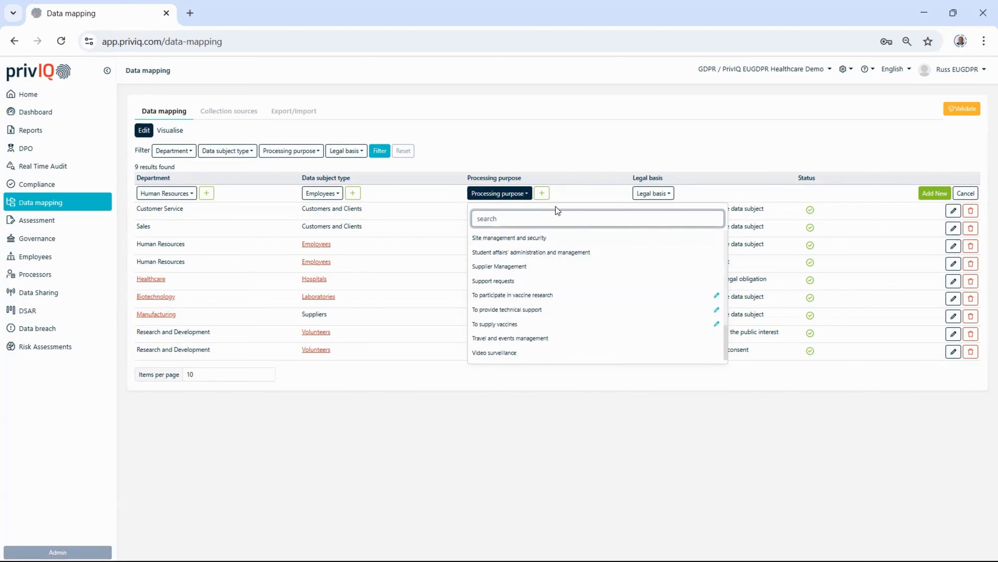
pyautogui.click(554, 154)
pyautogui.click(544, 193)
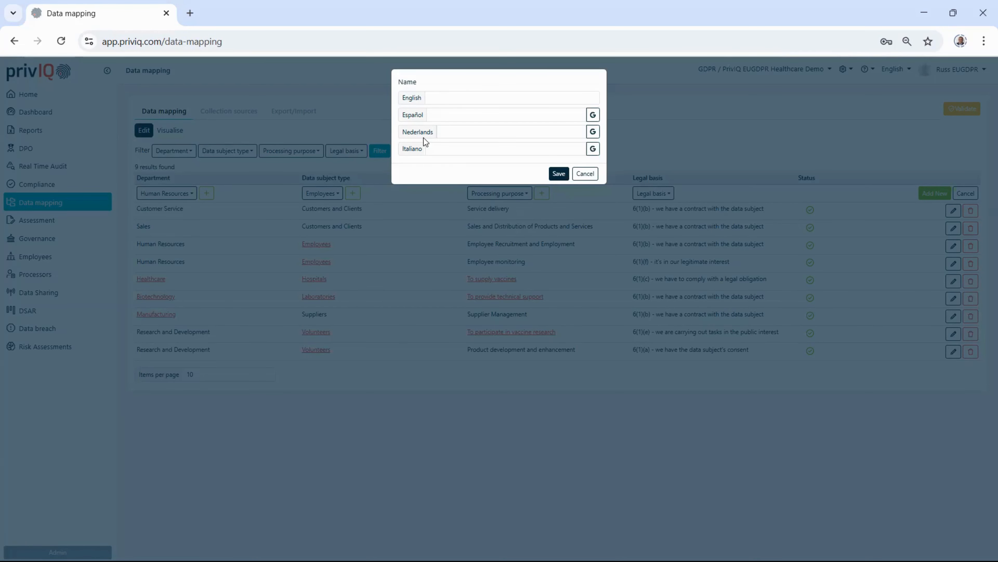
pyautogui.click(446, 97)
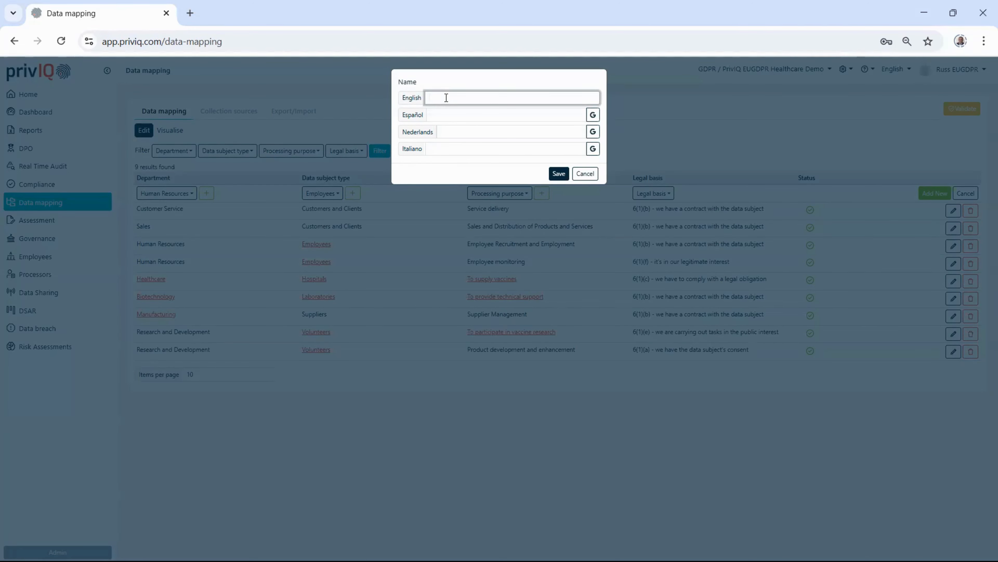
pyautogui.write('Union membership fees')
pyautogui.click(593, 119)
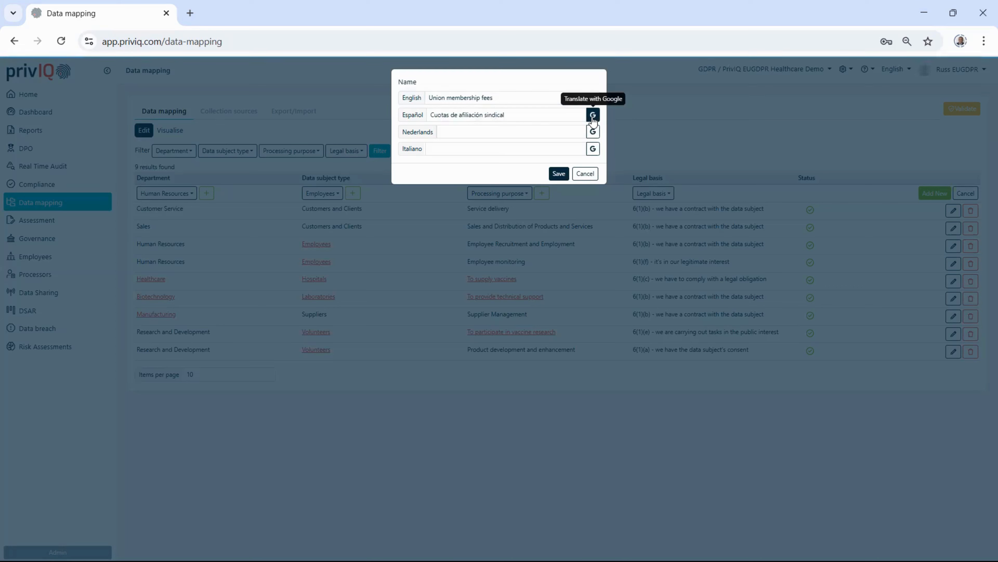
pyautogui.click(594, 133)
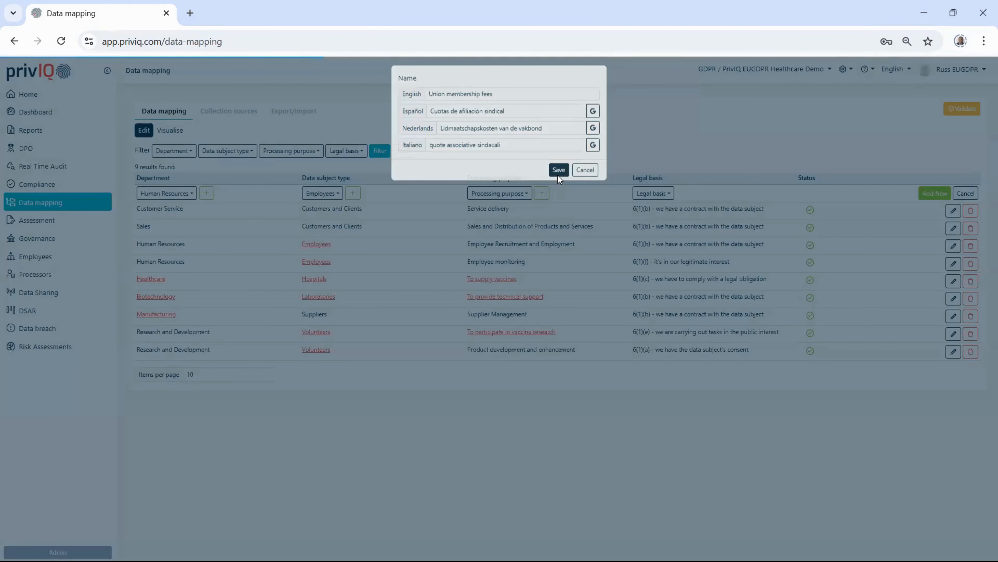
pyautogui.click(559, 175)
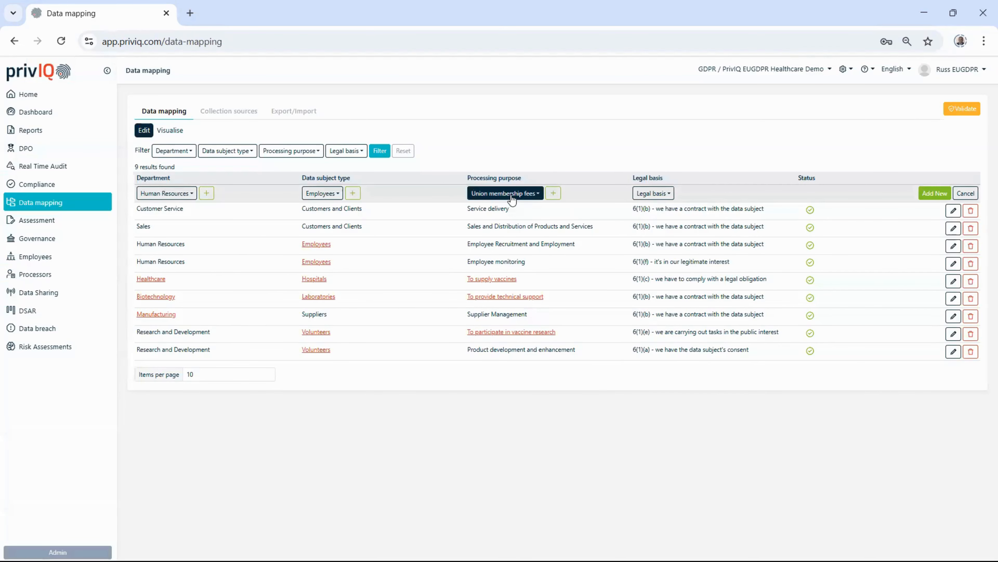
# Step: Set the legal basis to "6(1)(c) - we have to comply with a legal obligation" and add the new mapping entry
pyautogui.click(668, 194)
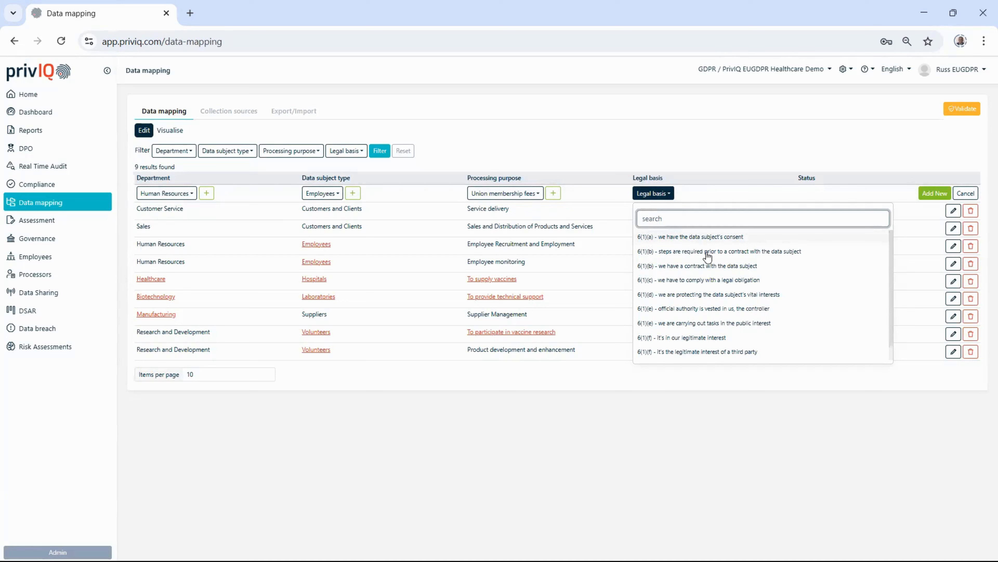
pyautogui.click(688, 281)
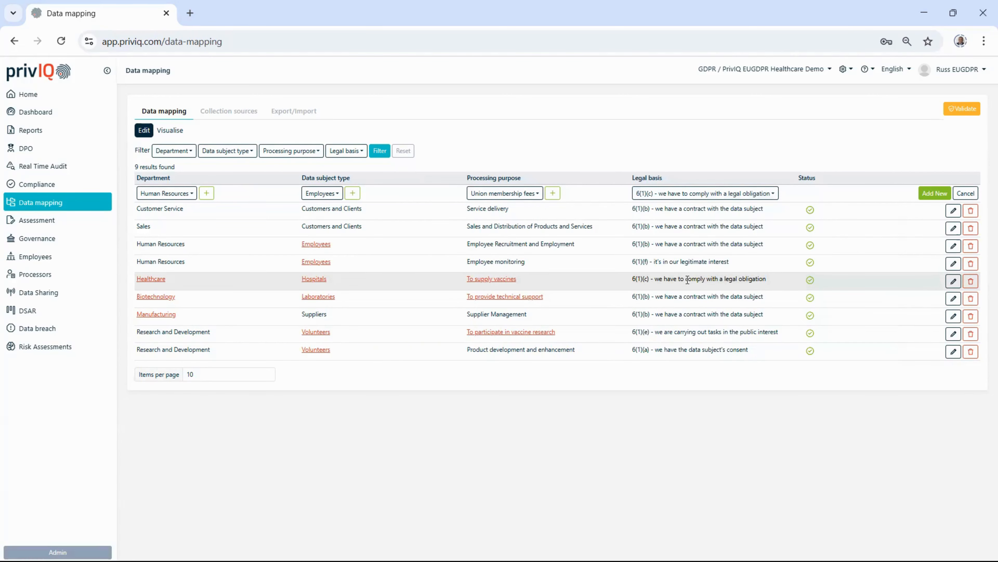
pyautogui.click(938, 194)
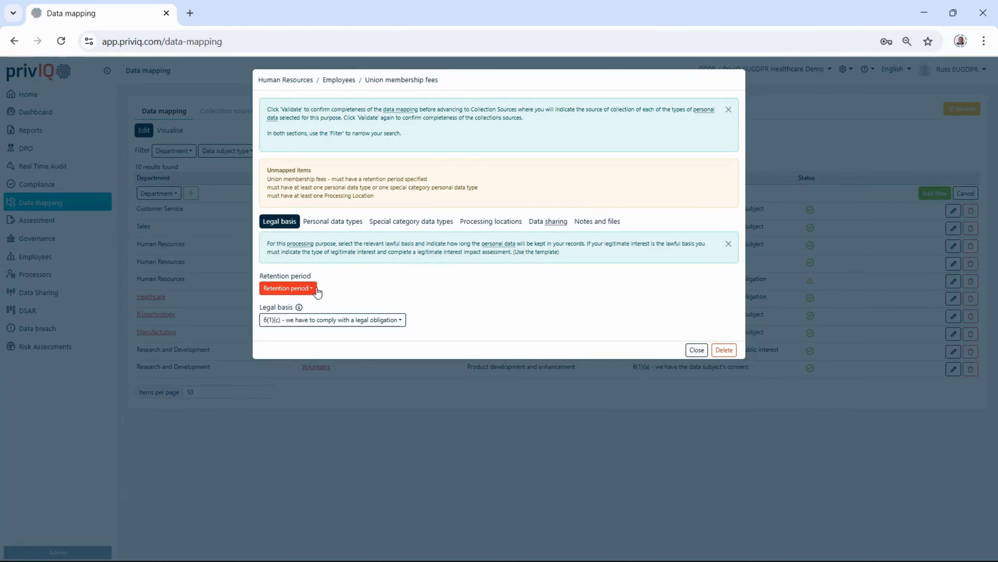
# Step: Set the retention period of the union membership fees mapping to Other, specified as "5 years post exit"
pyautogui.click(294, 290)
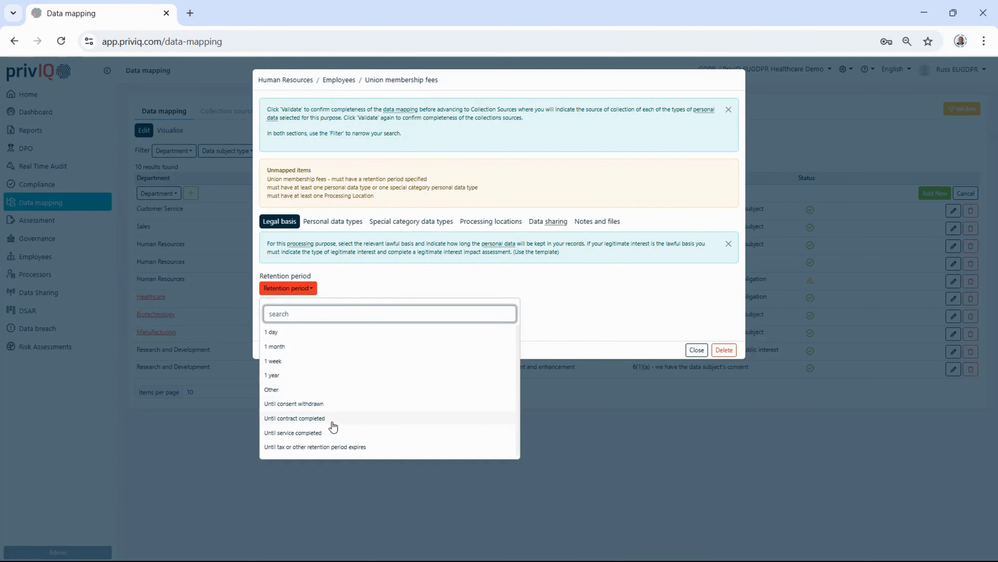
pyautogui.click(287, 390)
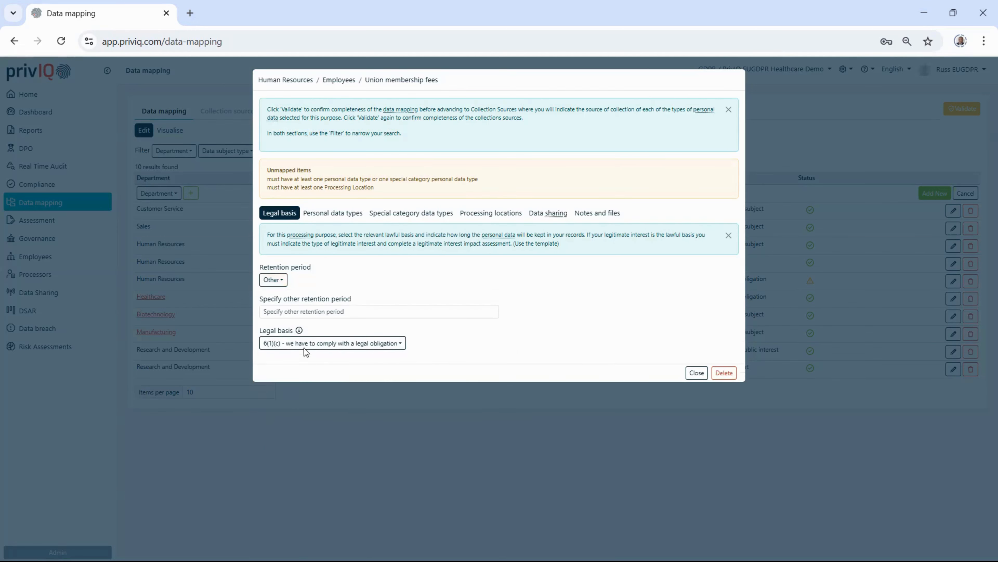
pyautogui.click(294, 309)
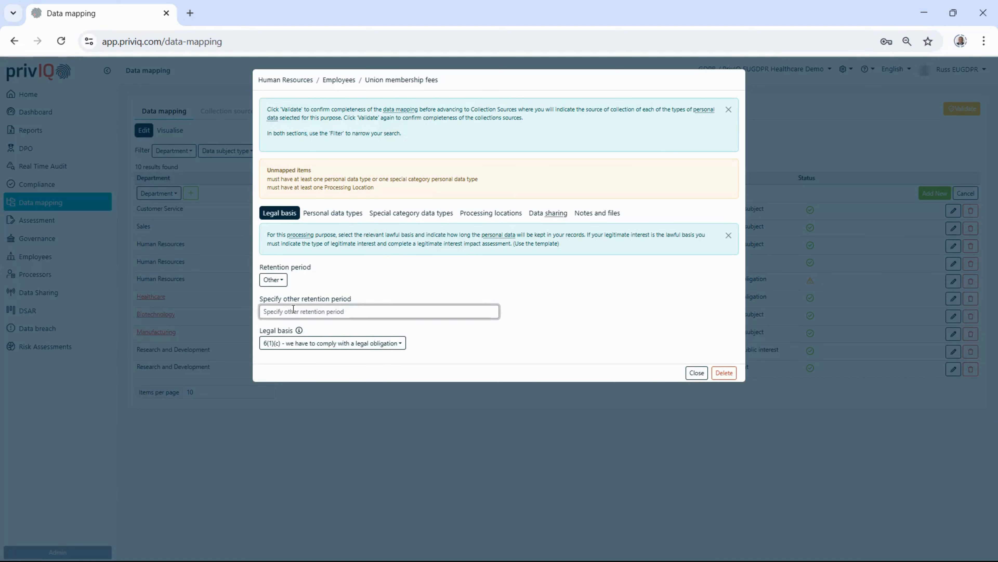
pyautogui.write('5 years post exit')
pyautogui.click(370, 271)
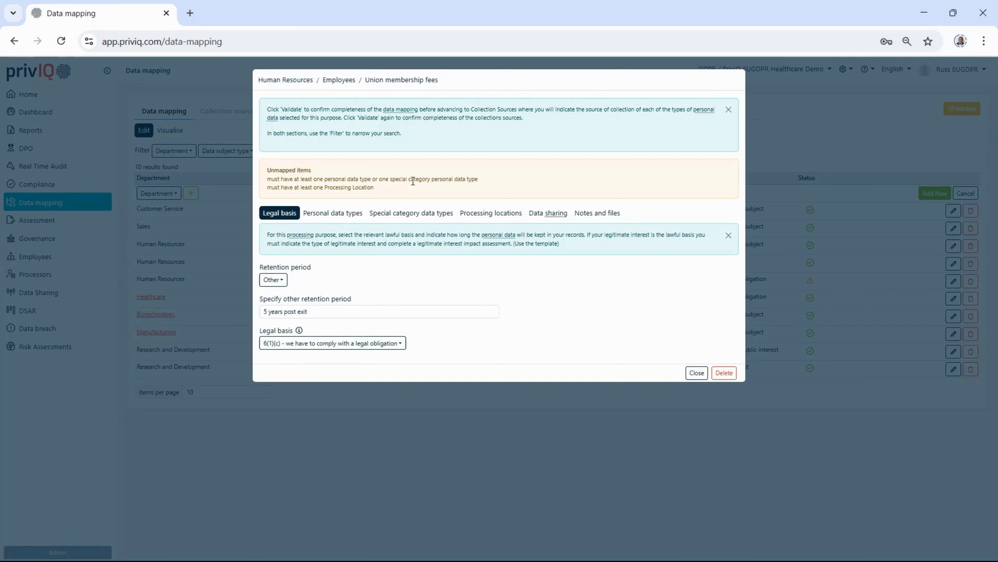
# Step: Add Identification Number and Name as personal data types for the union membership fees mapping
pyautogui.click(350, 213)
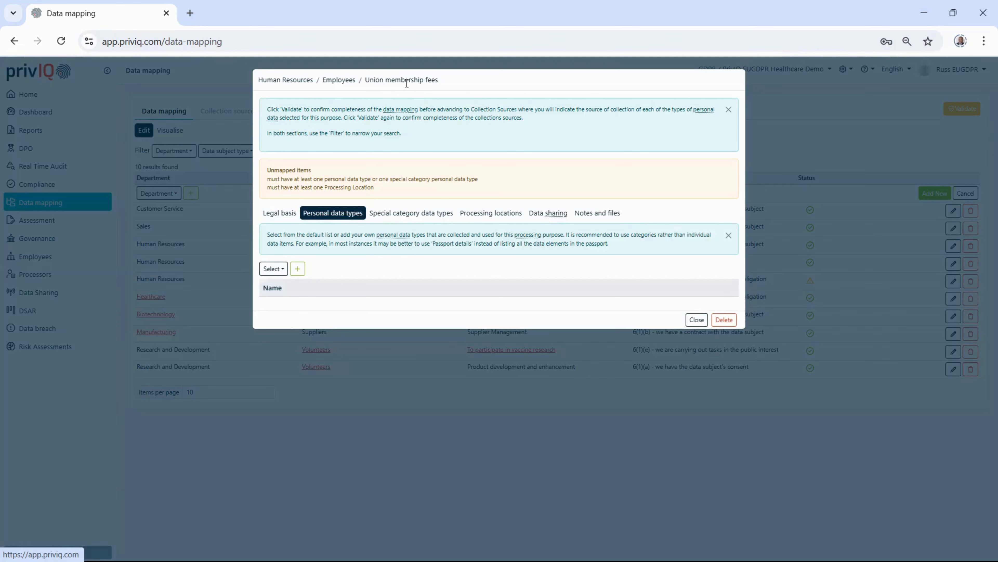
pyautogui.click(272, 271)
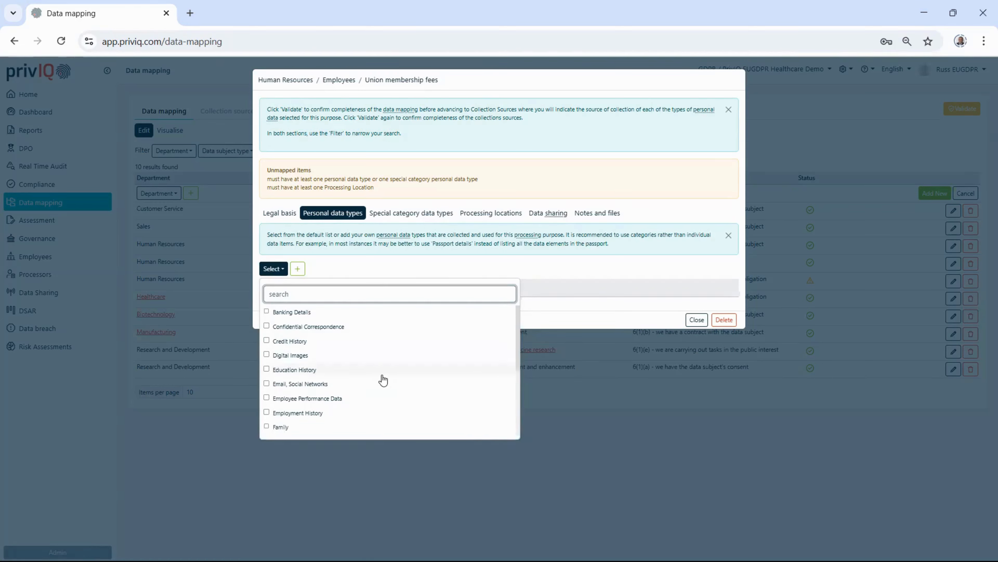
pyautogui.scroll(-2, 359, 383)
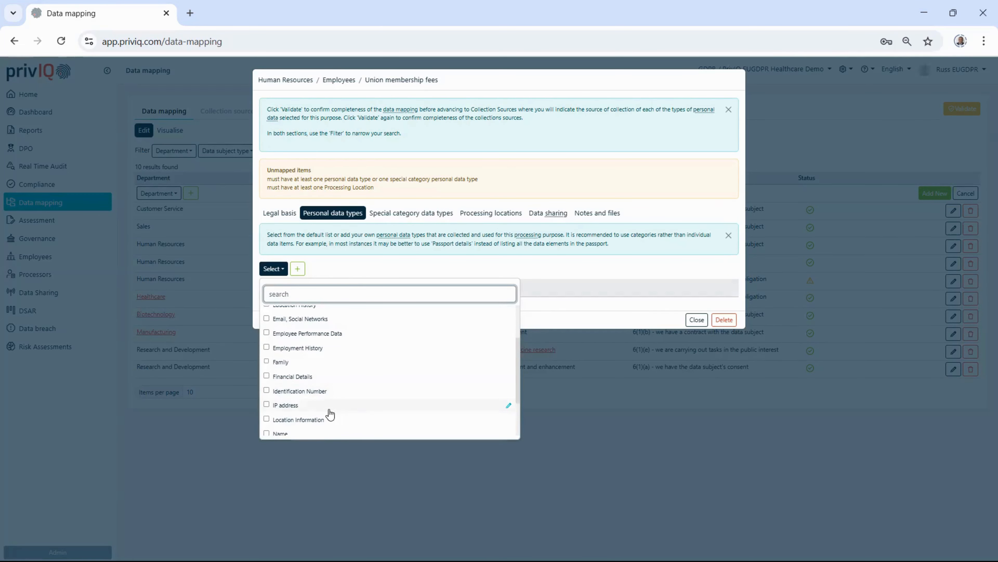
pyautogui.click(293, 393)
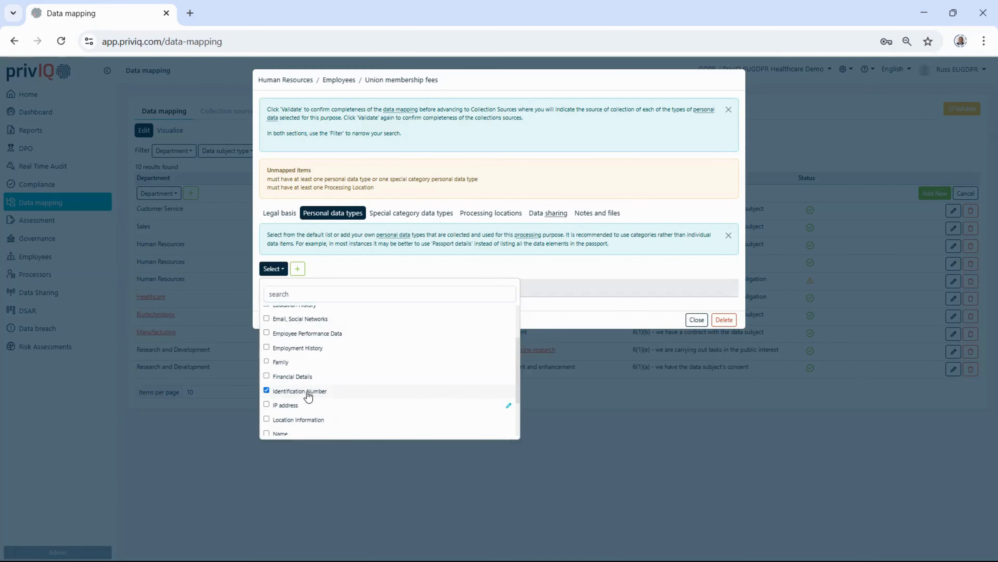
pyautogui.scroll(-2, 417, 330)
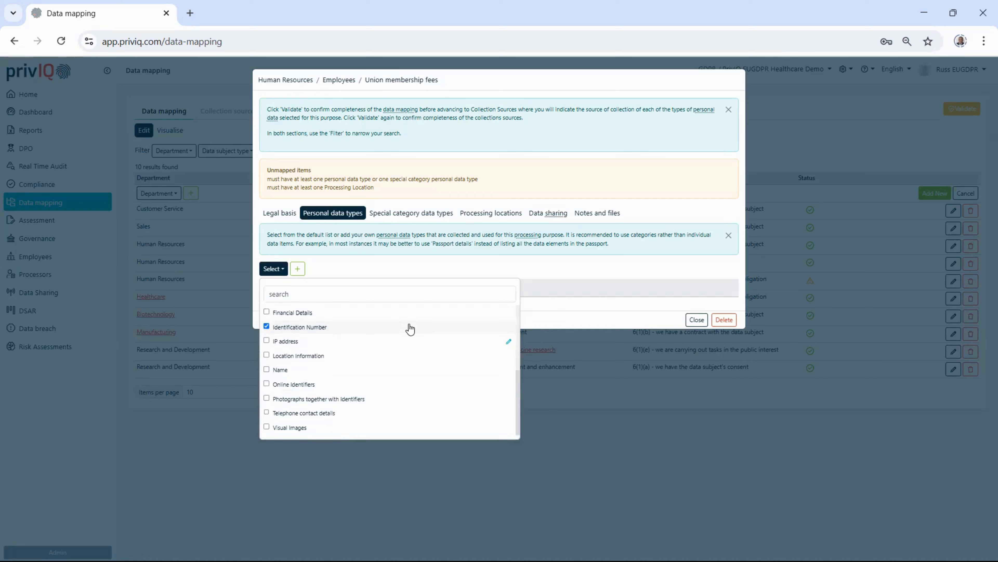
pyautogui.click(287, 372)
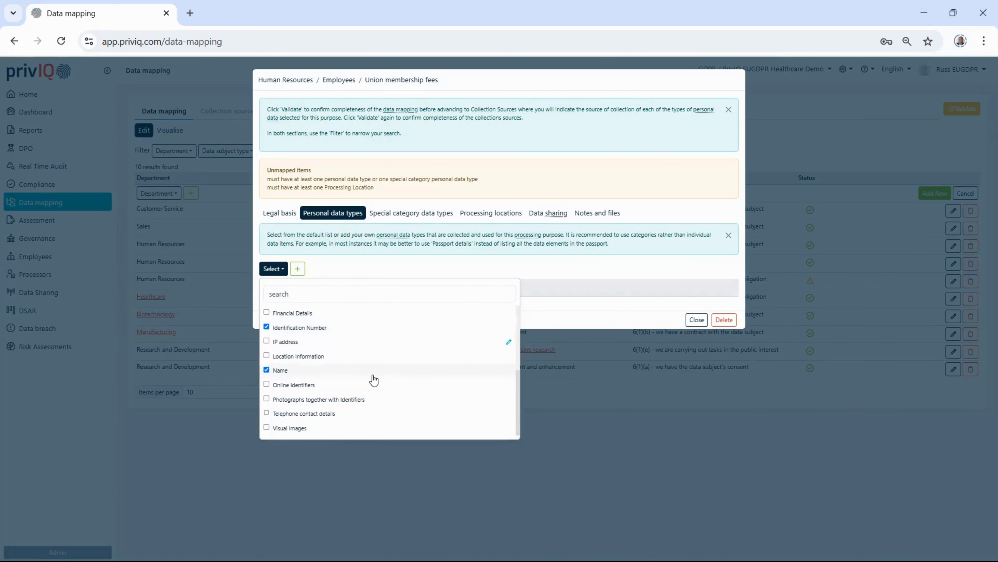
pyautogui.click(339, 264)
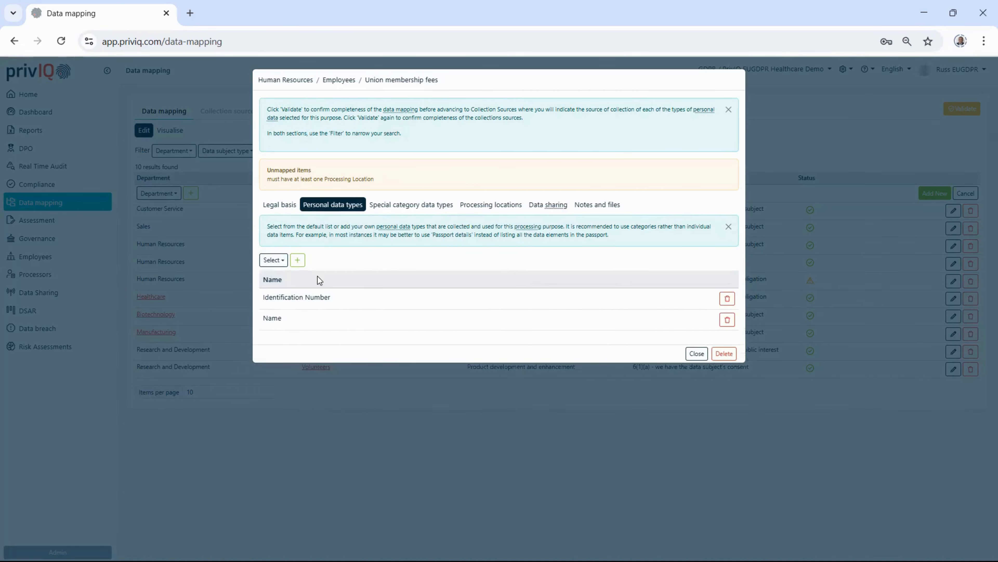
# Step: Create and save a custom personal data type "Membership number" with Google translations in Spanish, Dutch and Italian
pyautogui.click(302, 256)
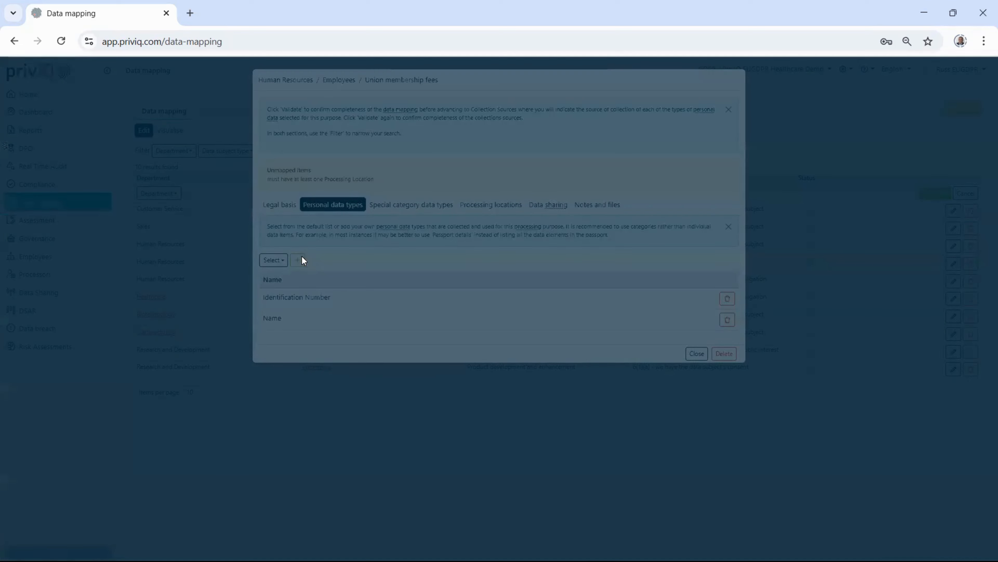
pyautogui.click(455, 97)
pyautogui.write('Membership num')
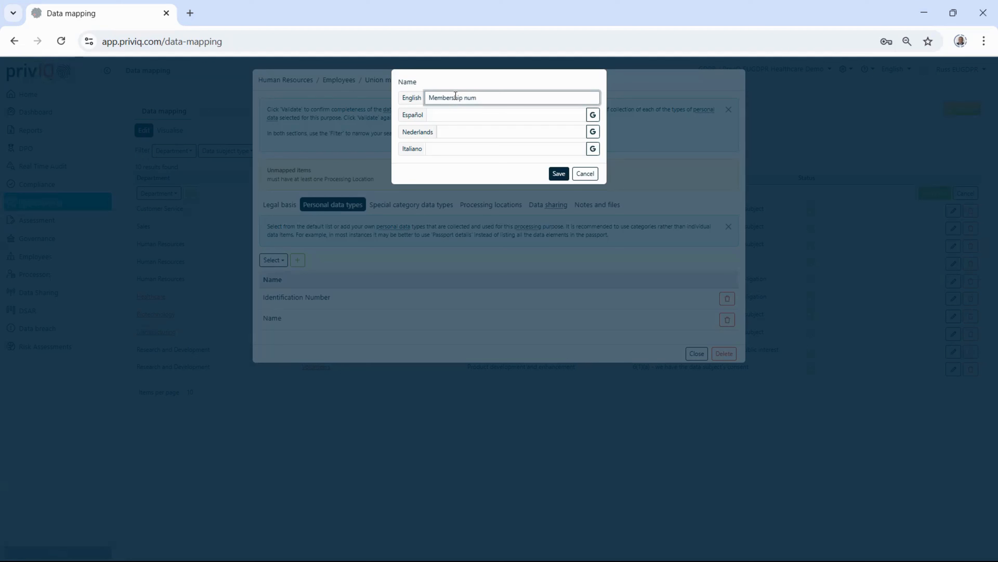
pyautogui.write('ber')
pyautogui.click(589, 118)
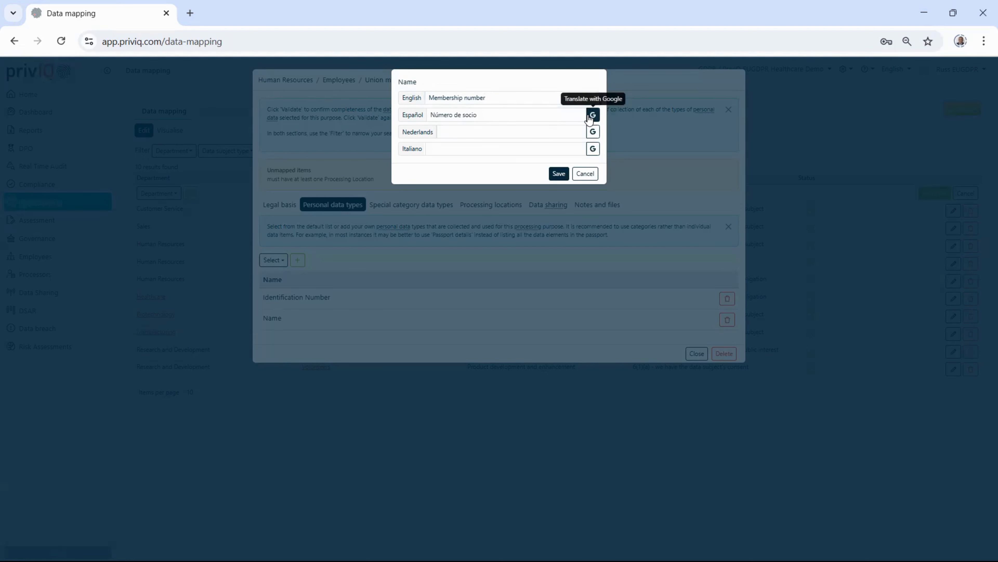
pyautogui.click(593, 132)
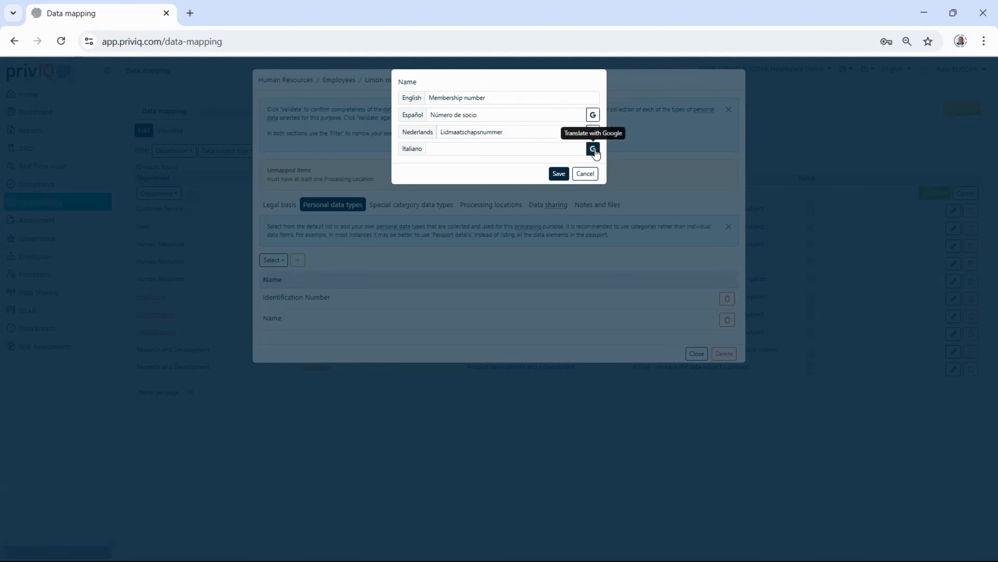
pyautogui.click(593, 149)
pyautogui.click(560, 175)
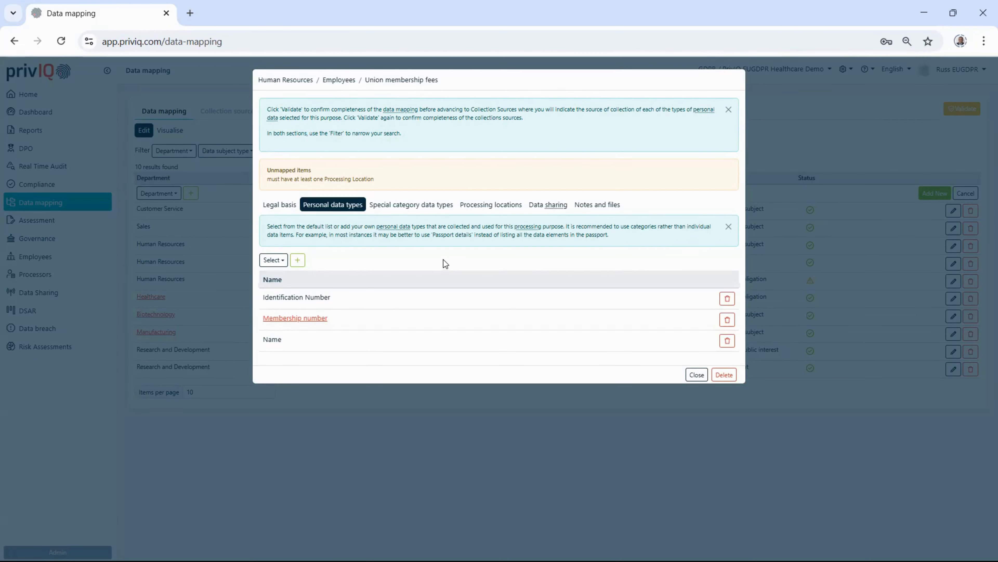
# Step: Look through the available special category data types for the union membership fees mapping
pyautogui.click(414, 205)
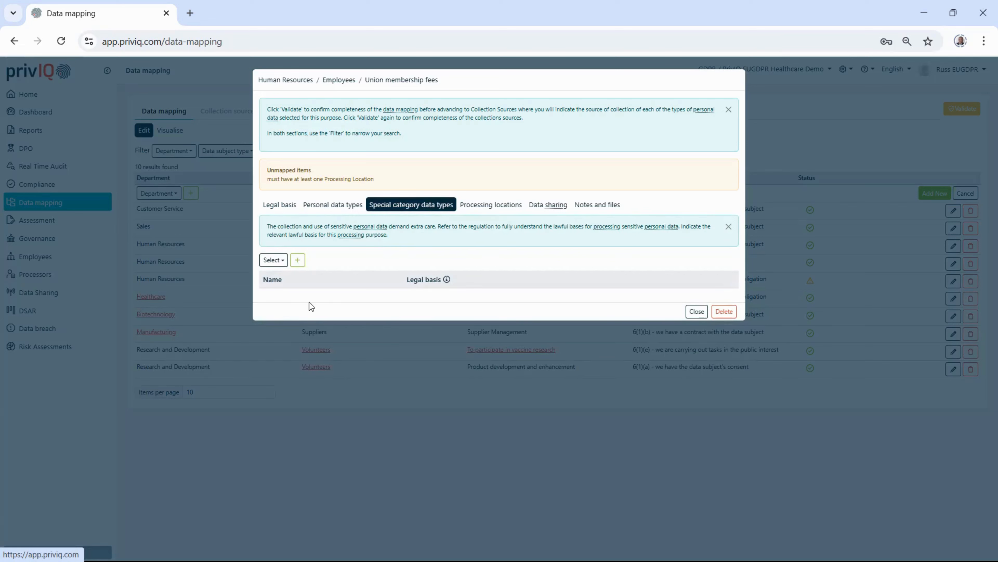
pyautogui.click(272, 260)
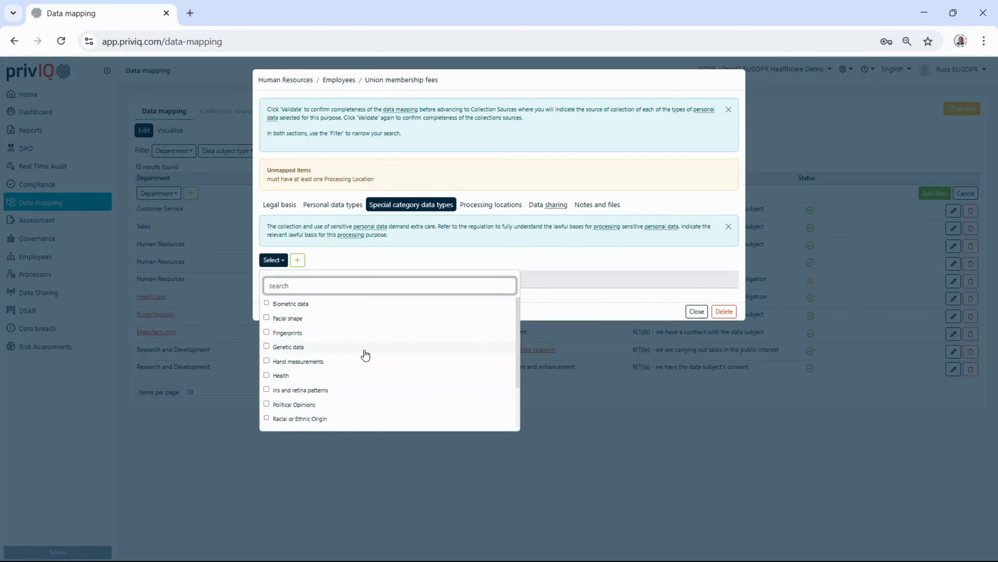
pyautogui.scroll(-2, 365, 354)
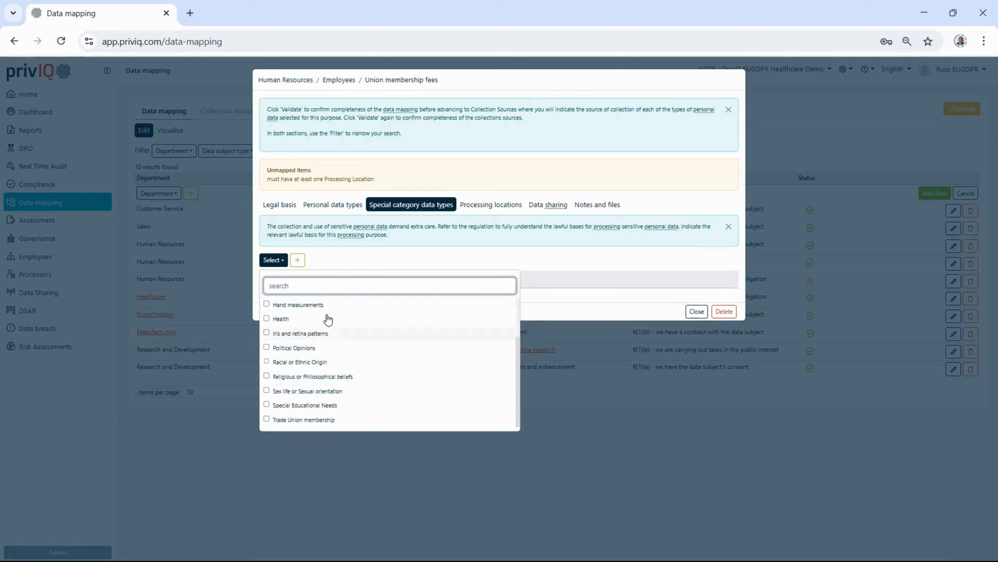
pyautogui.click(336, 252)
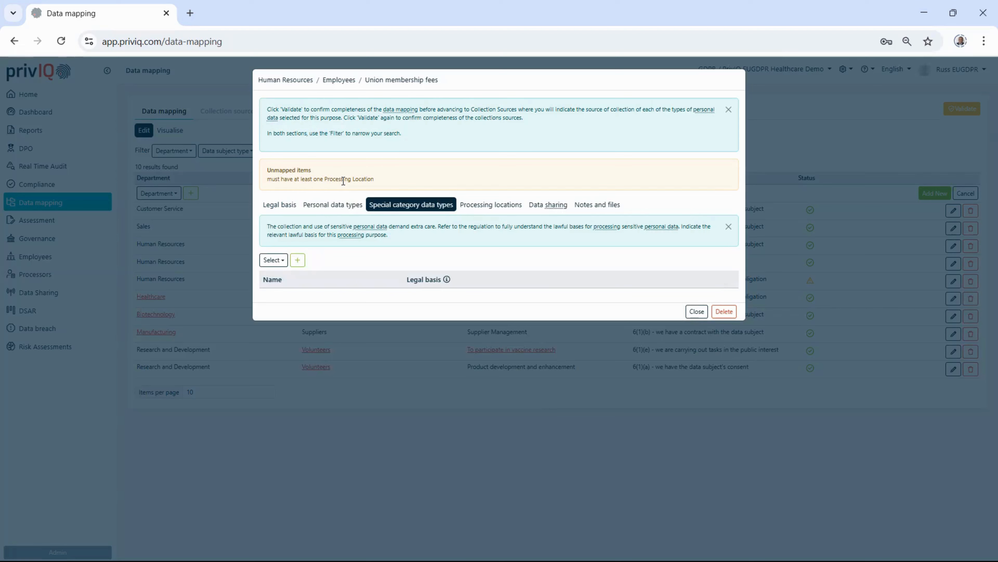
# Step: Review the predefined information assets available as processing locations for the union membership fees mapping
pyautogui.click(491, 209)
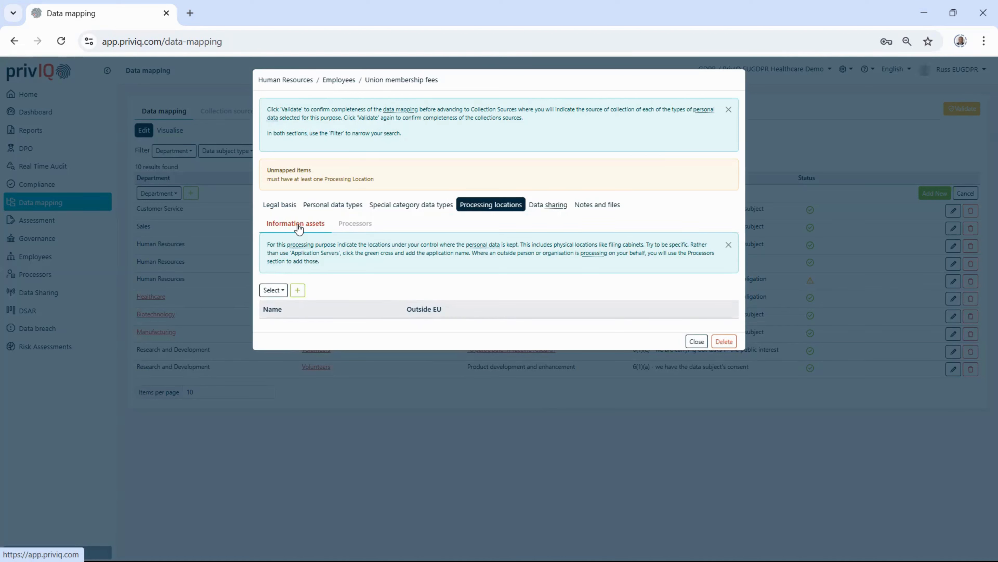
pyautogui.click(276, 291)
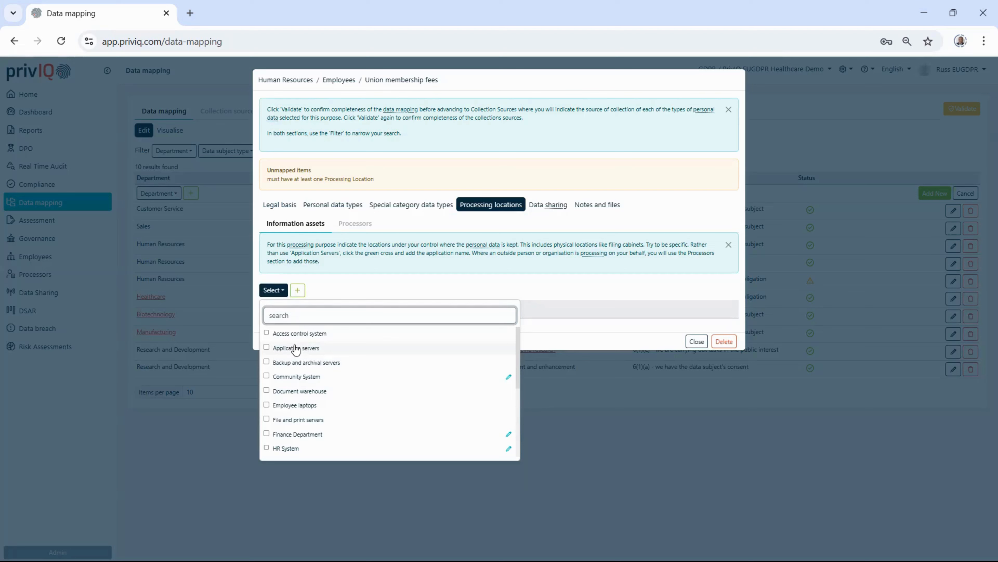
pyautogui.click(343, 280)
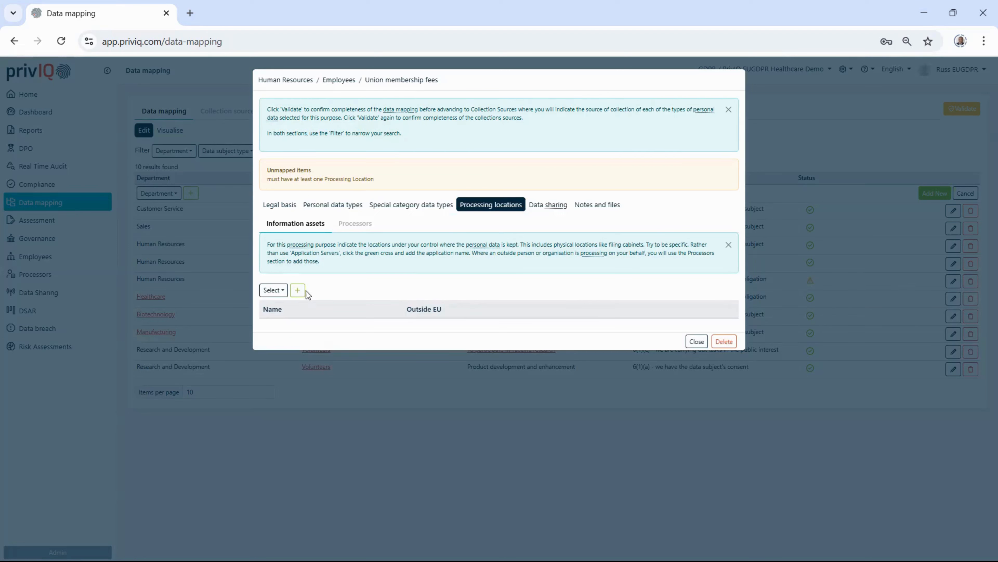
pyautogui.click(273, 291)
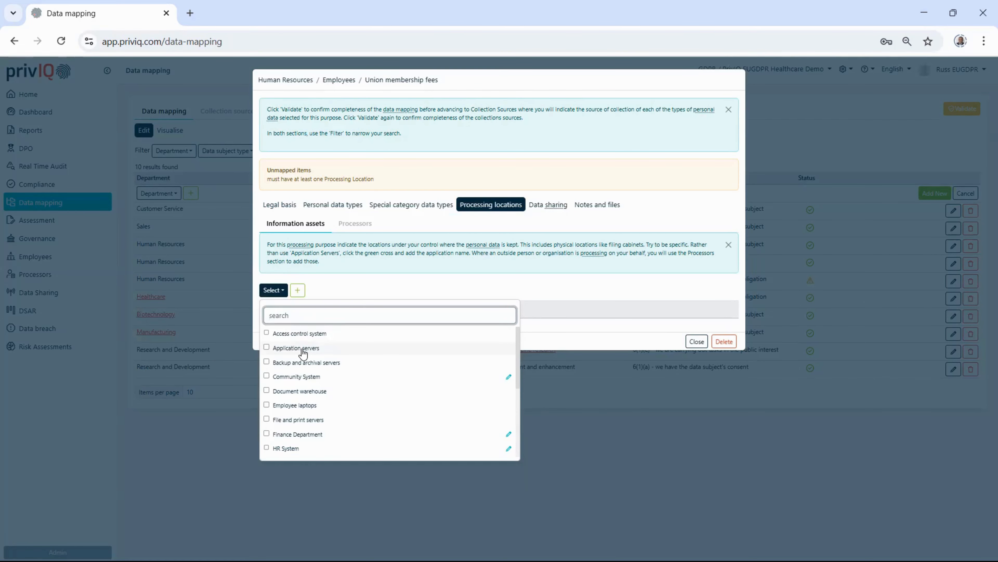
pyautogui.click(344, 279)
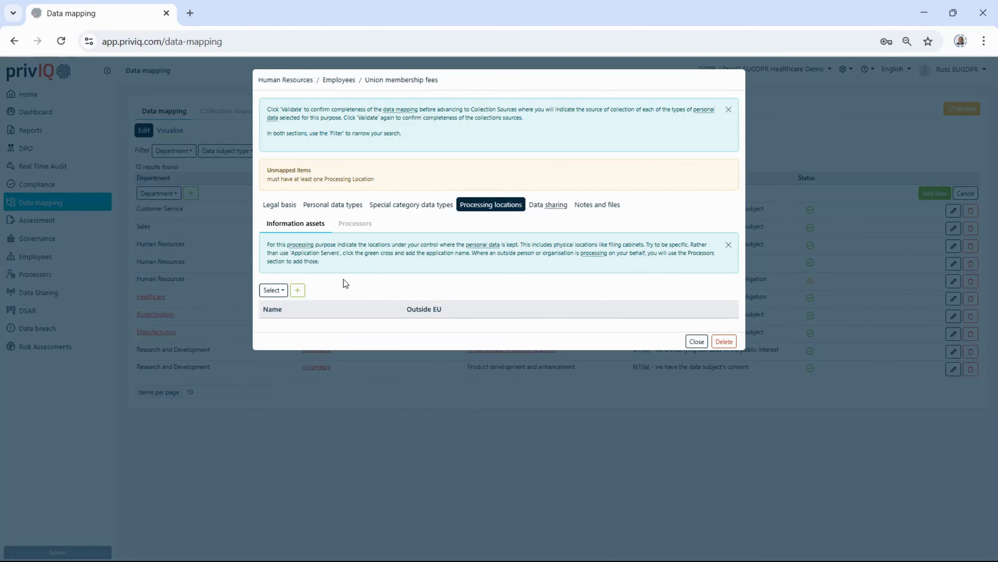
# Step: Create and save a custom information asset "Our HR System" with Google translations in Spanish, Dutch and Italian
pyautogui.click(300, 290)
pyautogui.click(298, 290)
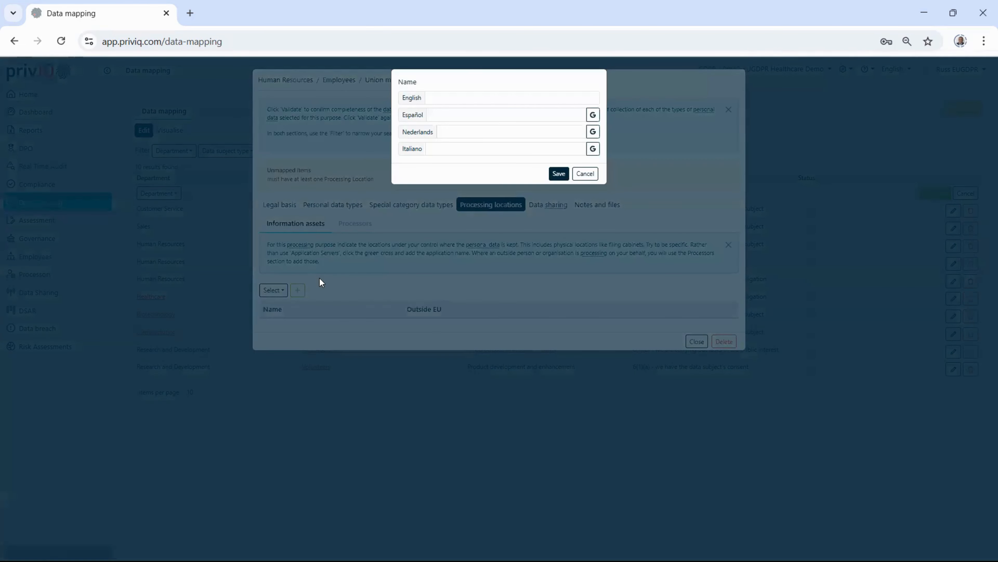
pyautogui.click(475, 97)
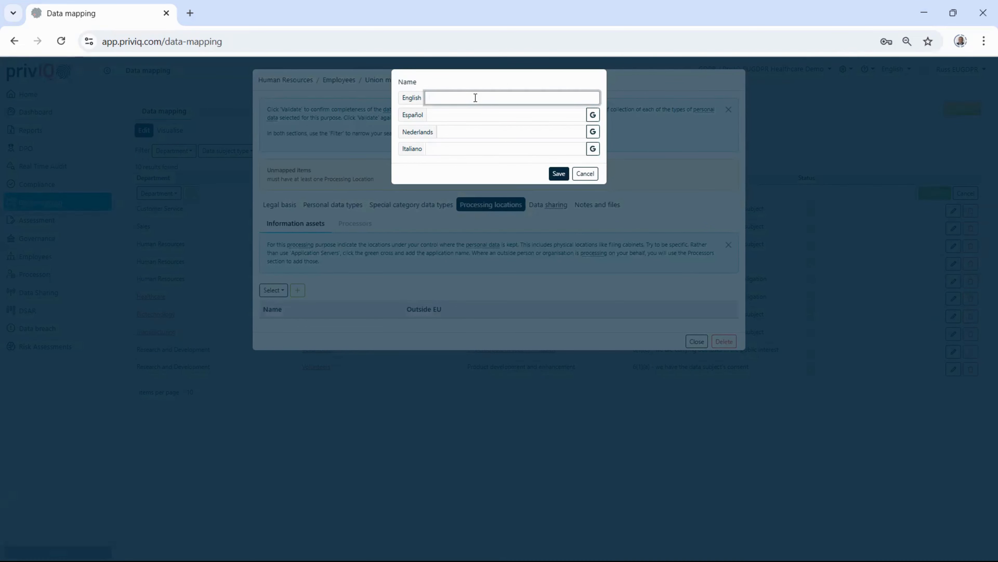
pyautogui.write('Our HR System')
pyautogui.click(593, 114)
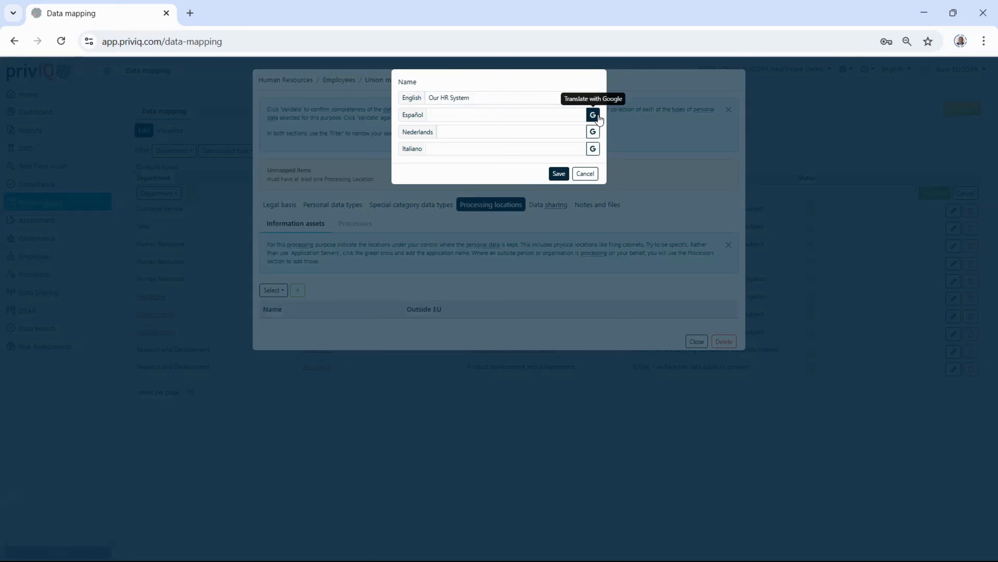
pyautogui.click(594, 133)
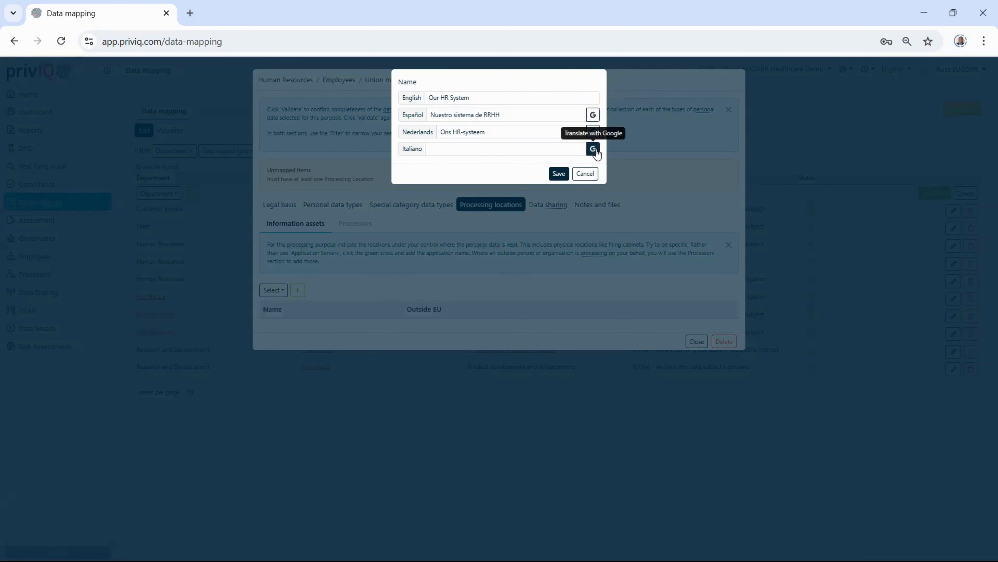
pyautogui.click(594, 150)
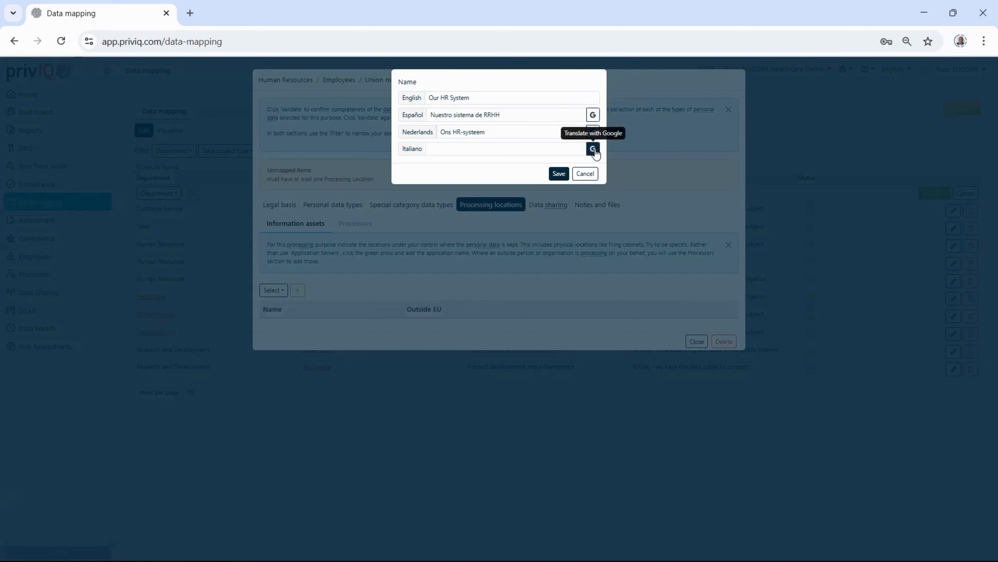
pyautogui.click(558, 174)
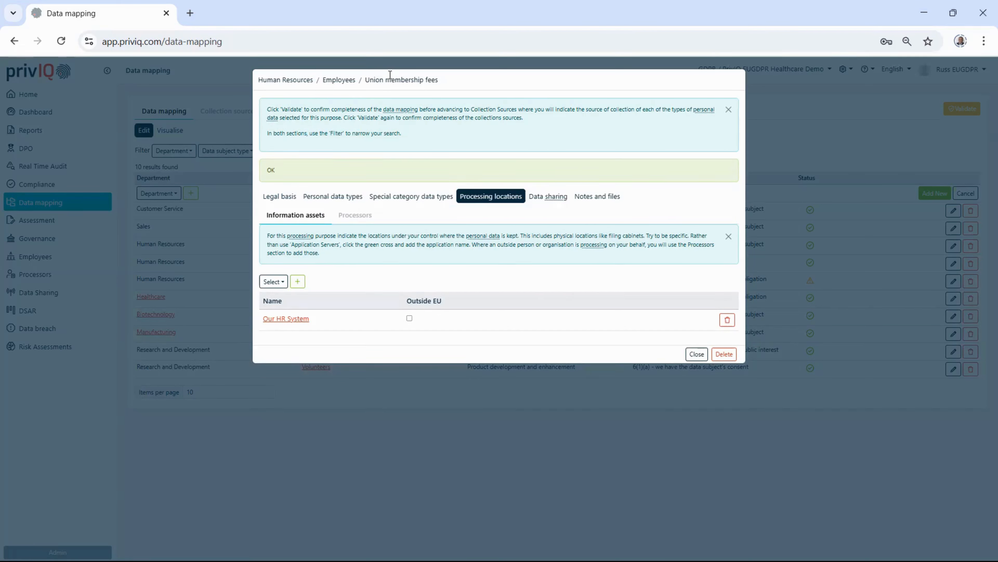
# Step: Browse the processor templates that can be copied into the mapping's processing locations, without choosing one
pyautogui.click(353, 216)
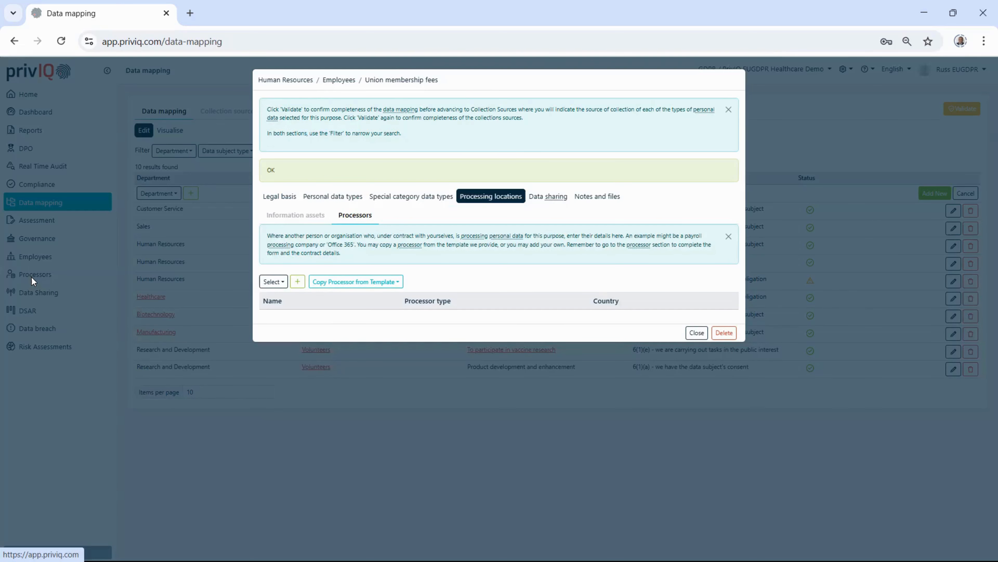
pyautogui.click(349, 283)
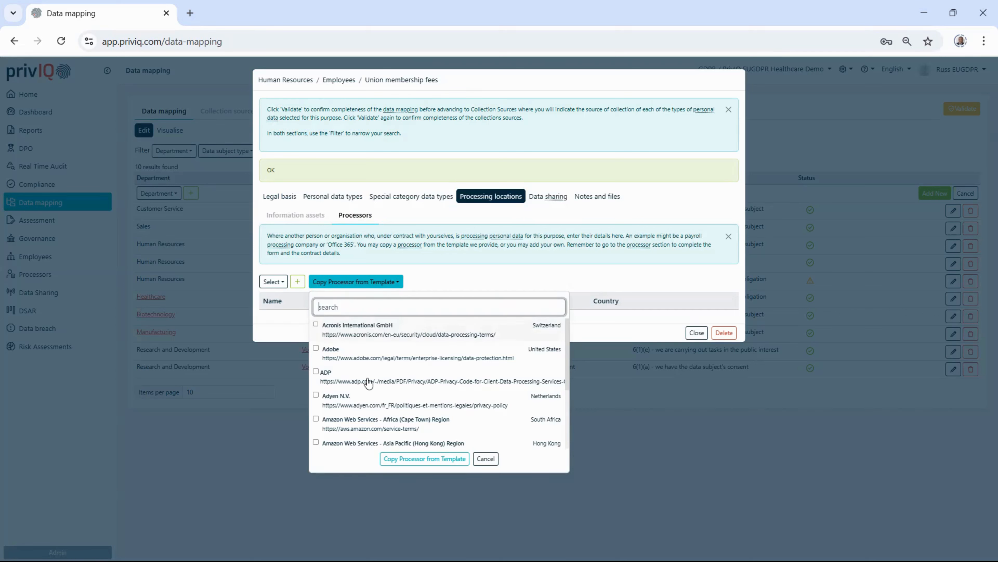
pyautogui.scroll(-3, 374, 371)
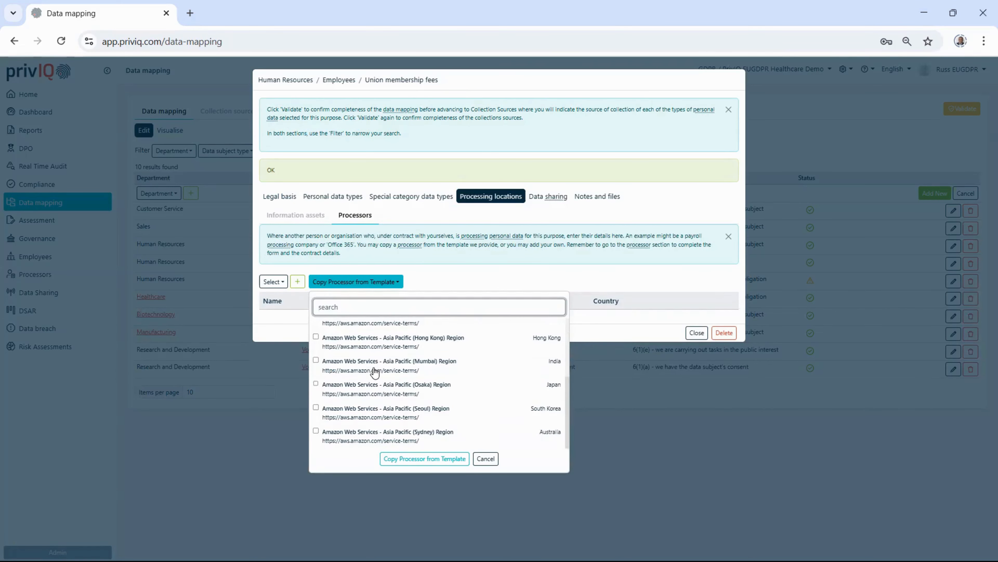
pyautogui.click(486, 459)
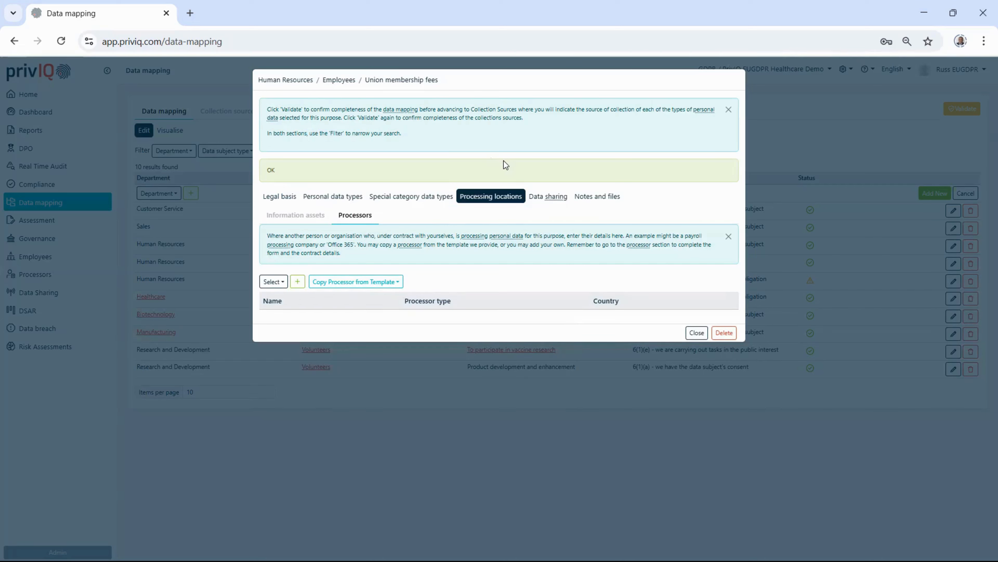
# Step: Start a new data sharing recipient named "ACME Trade Union" with the recipient type "Trade Union"
pyautogui.click(546, 200)
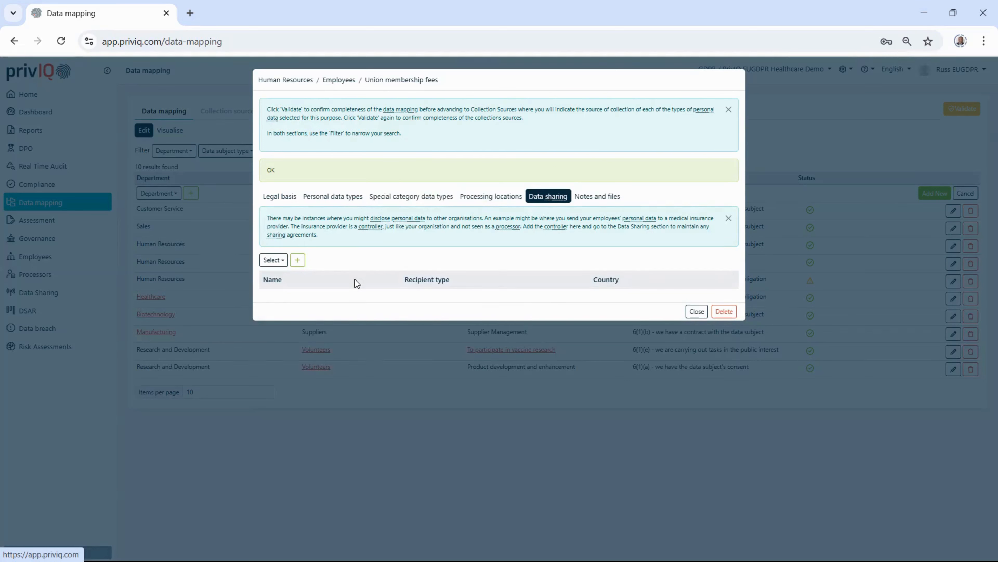
pyautogui.click(274, 262)
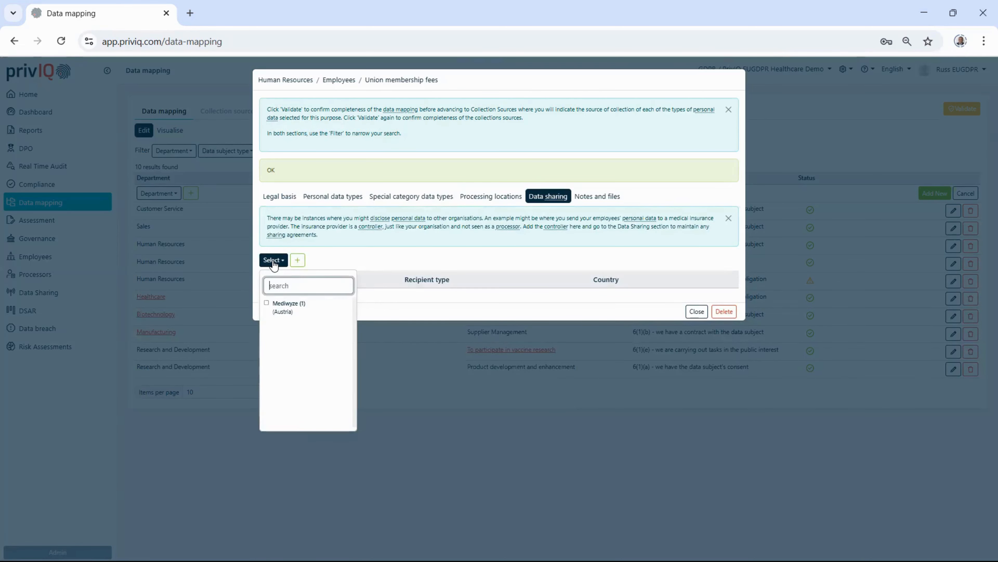
pyautogui.click(336, 253)
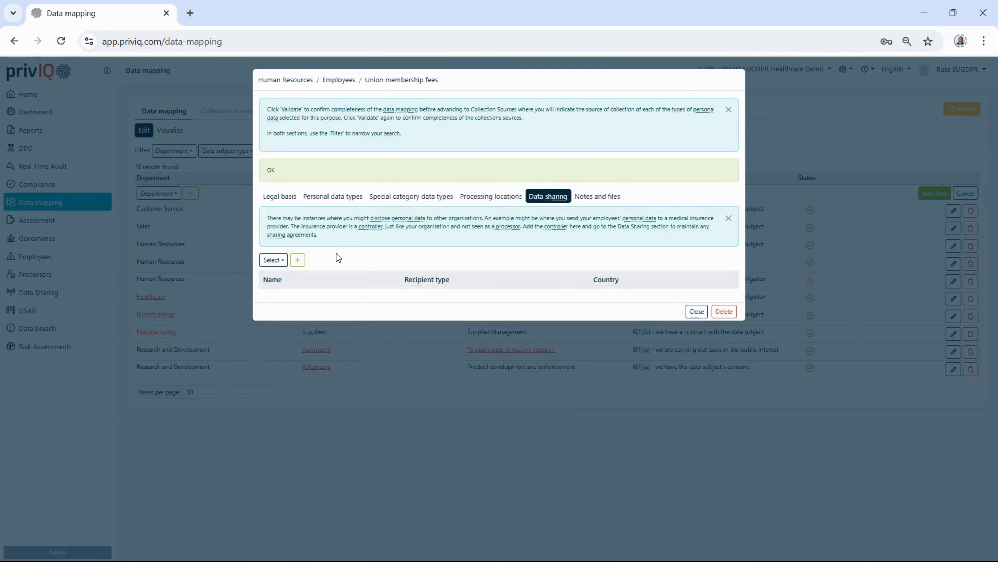
pyautogui.click(302, 261)
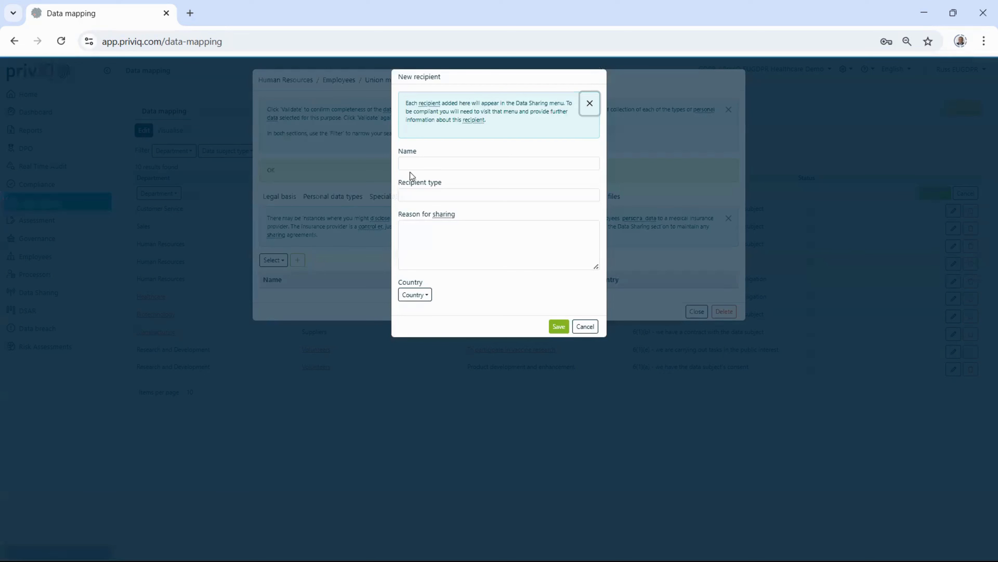
pyautogui.click(417, 163)
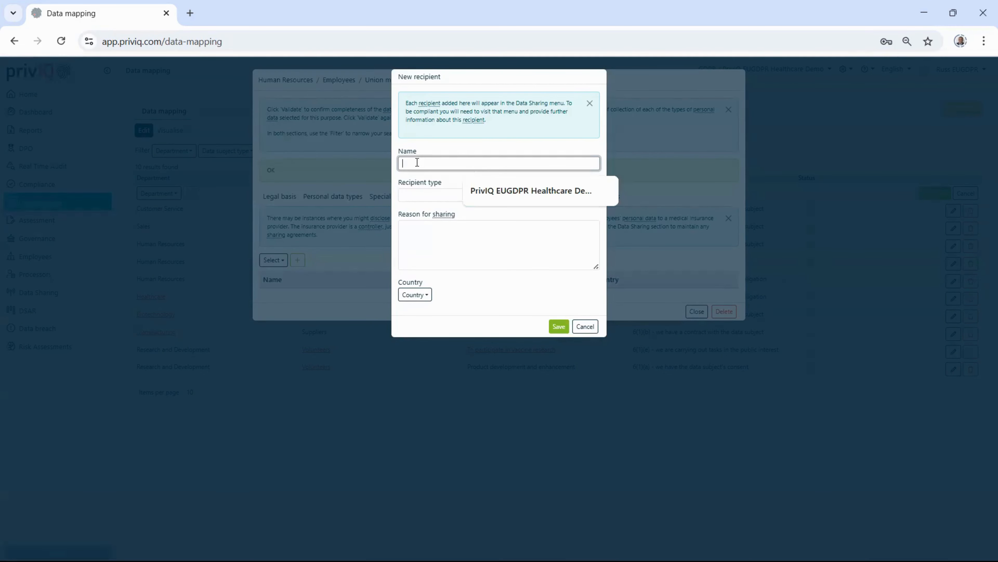
pyautogui.write('ACM')
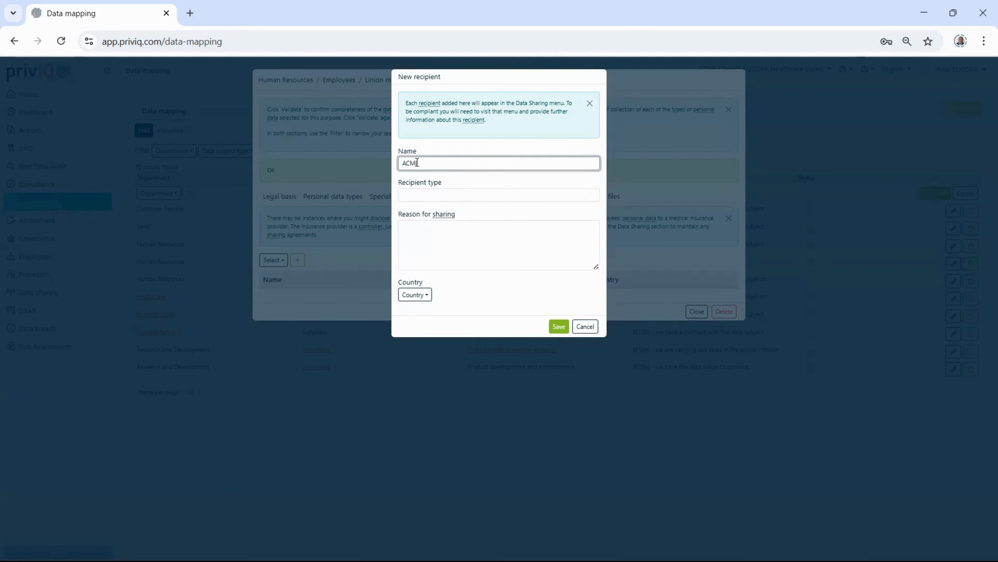
pyautogui.write('E Trade Union')
pyautogui.click(437, 196)
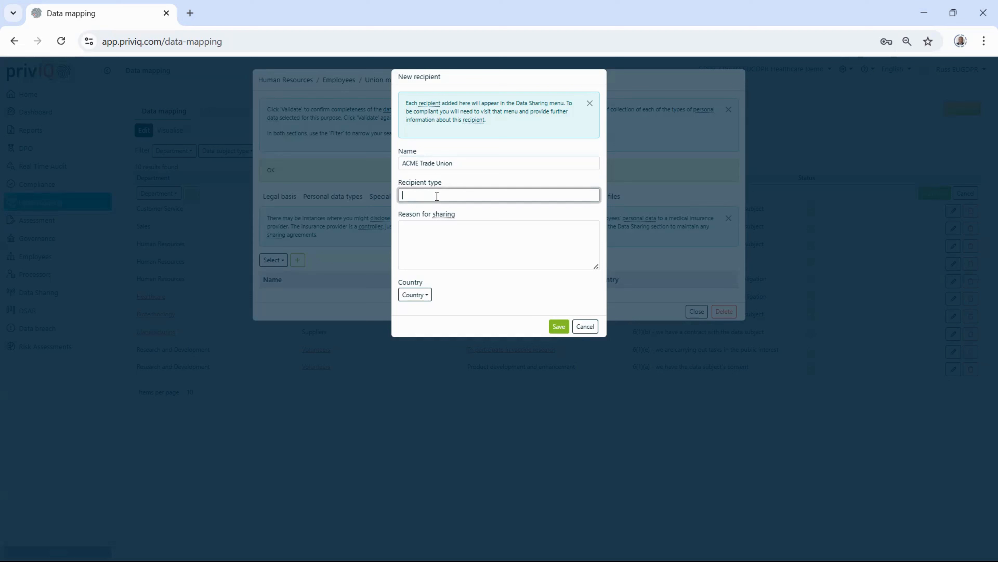
pyautogui.write('Trade Union')
# Step: Complete the recipient with the sharing reason "Membership fees" and country Austria, save it, and close the union membership fees mapping
pyautogui.click(452, 236)
pyautogui.write('Mem')
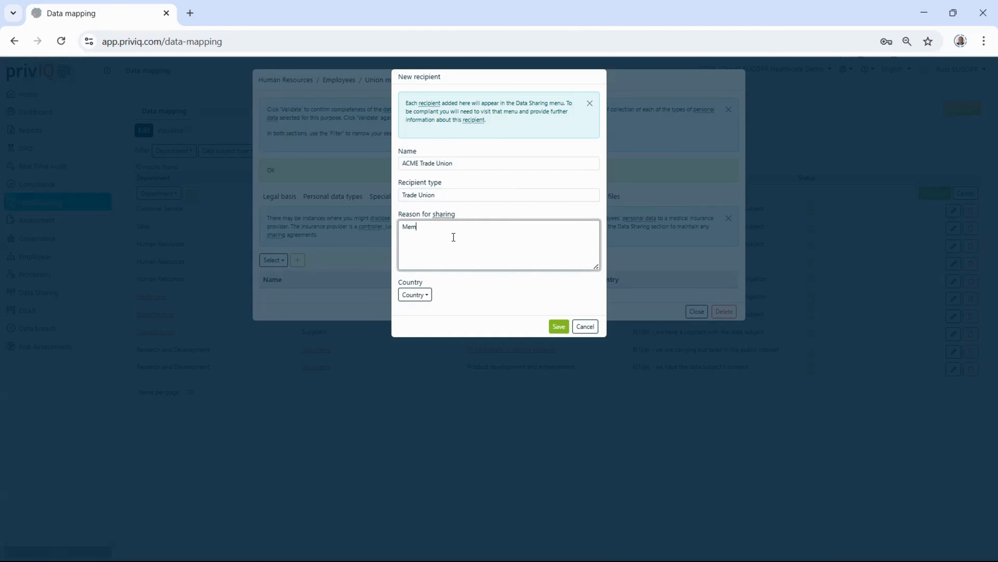
pyautogui.write('bership fees')
pyautogui.click(414, 300)
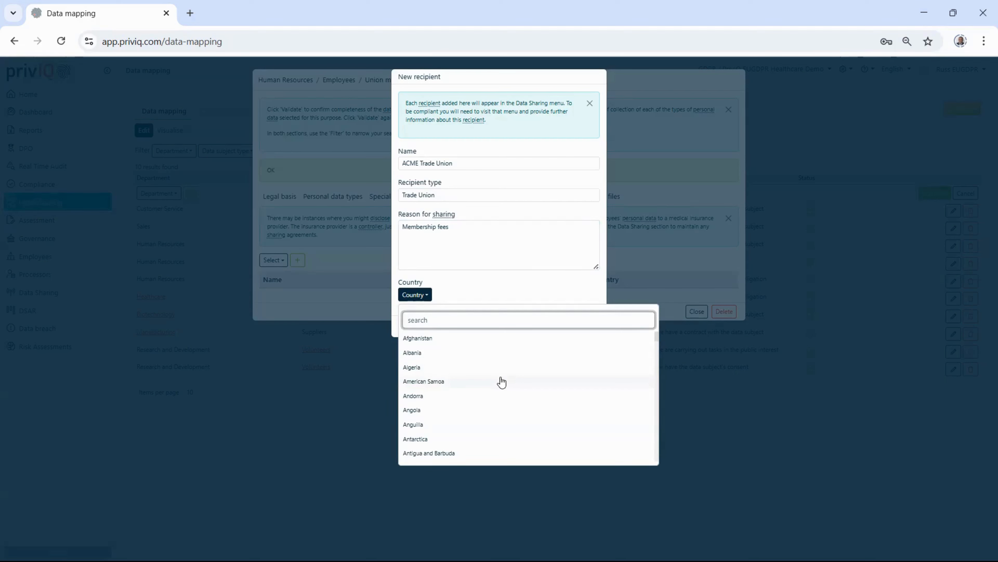
pyautogui.scroll(-3, 479, 392)
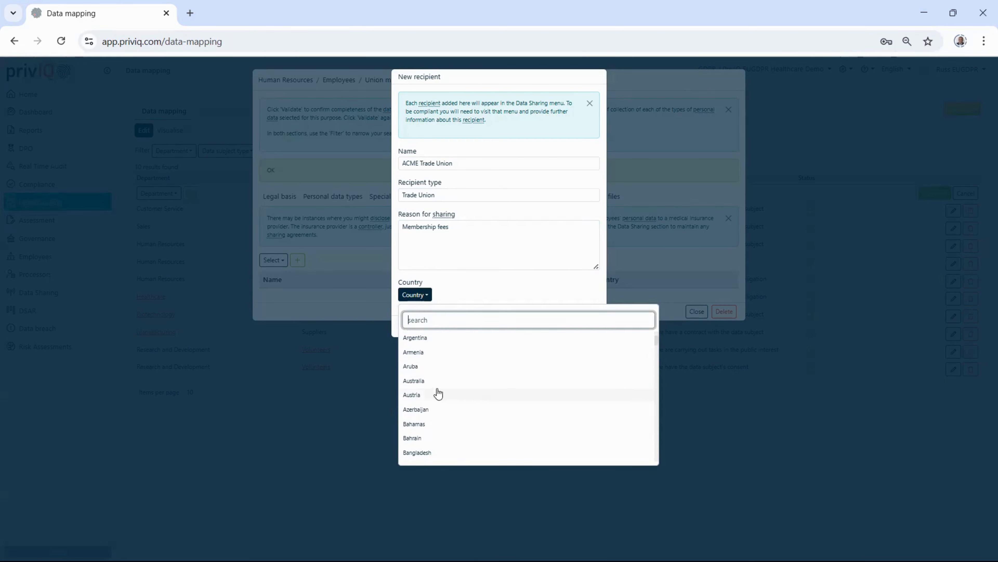
pyautogui.click(418, 397)
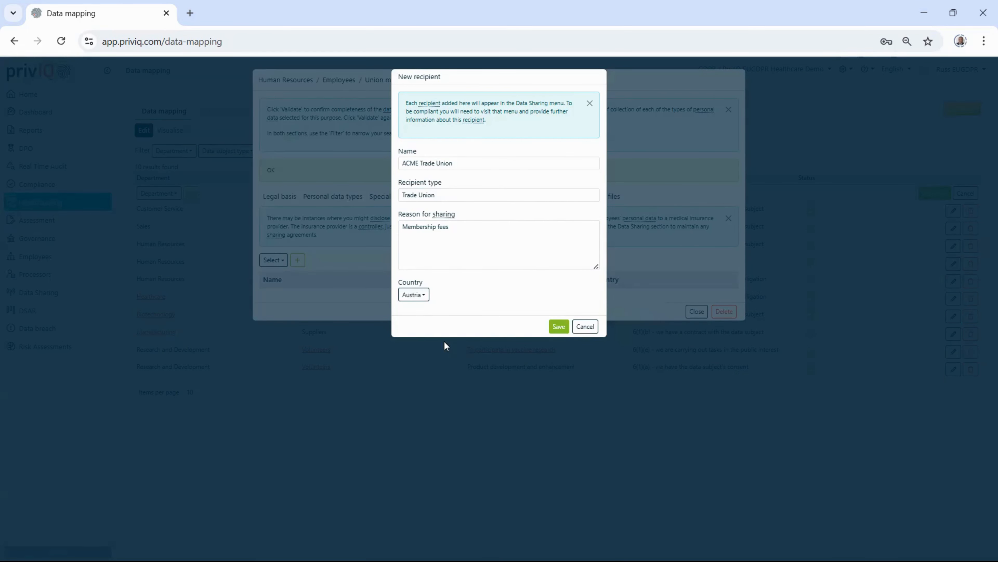
pyautogui.click(555, 326)
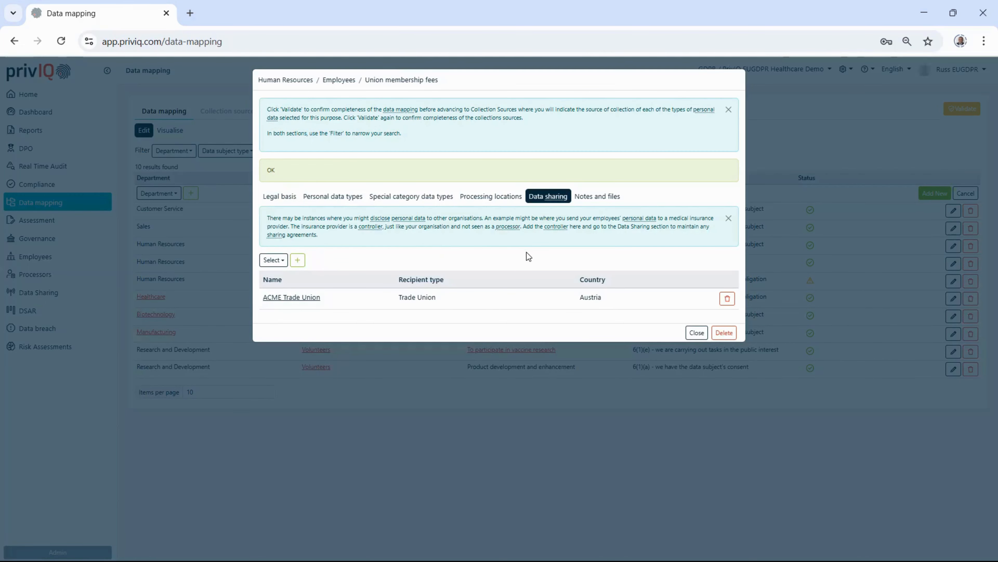
pyautogui.click(696, 333)
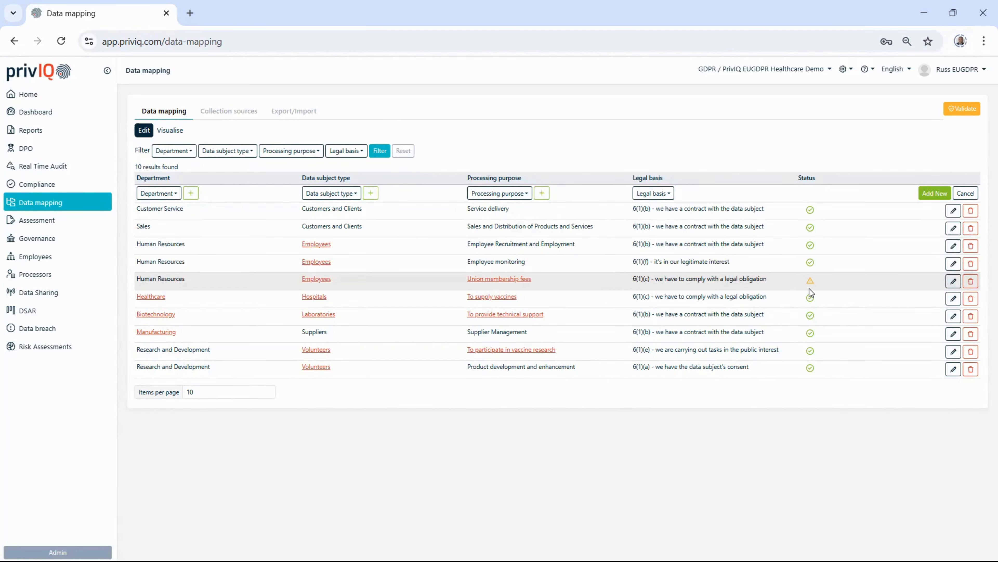
# Step: Filter the collection sources by the Human Resources department and the Employees data subject type
pyautogui.click(231, 112)
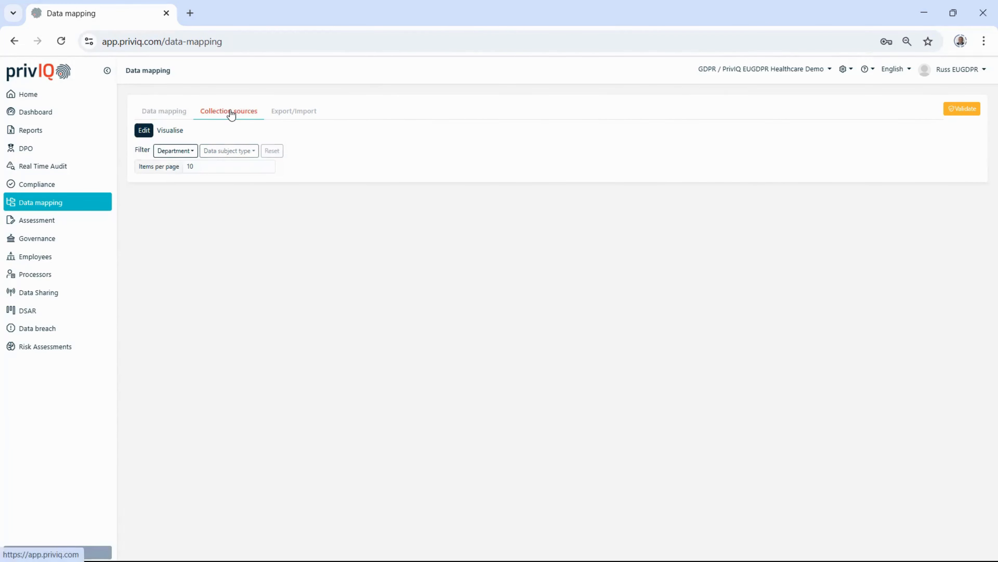
pyautogui.click(180, 152)
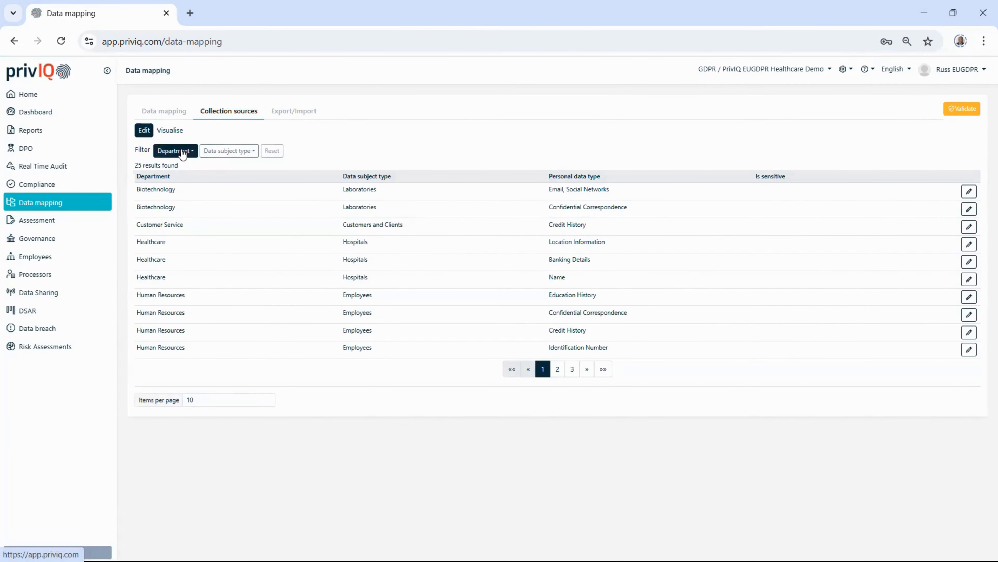
pyautogui.click(193, 237)
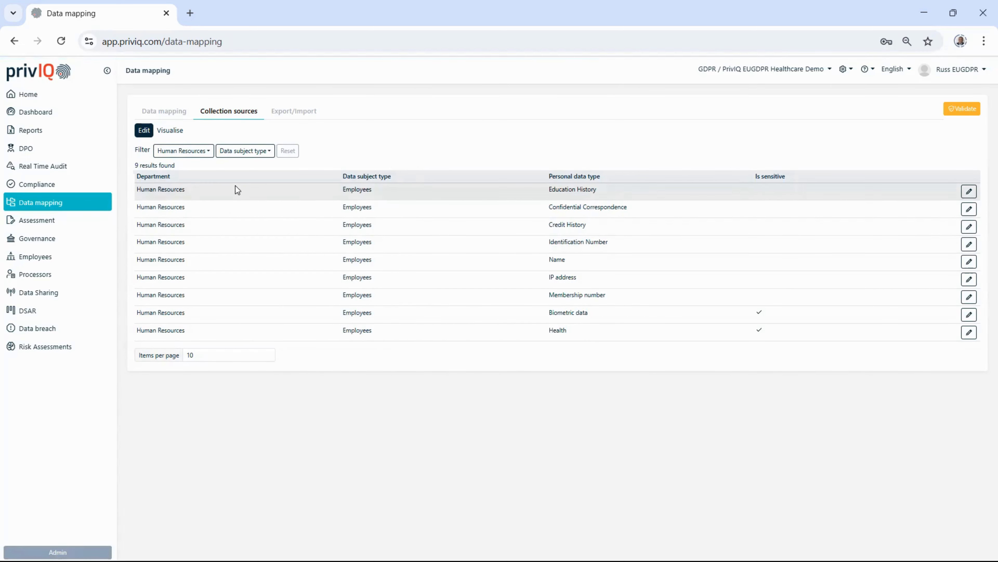
pyautogui.click(236, 156)
pyautogui.click(238, 199)
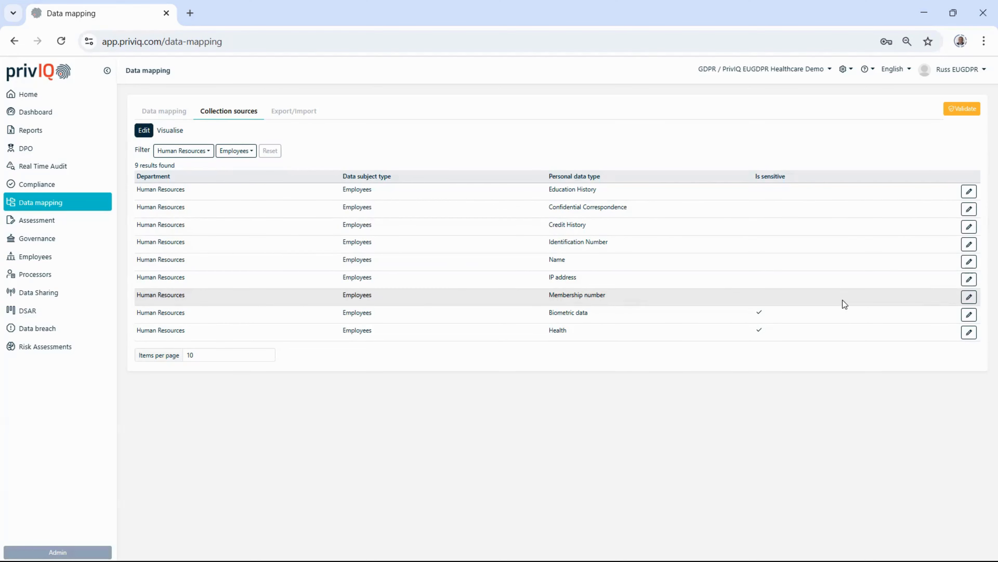
# Step: Save Online Form as the direct collection source for employees' membership number, and validate the data mapping
pyautogui.click(969, 297)
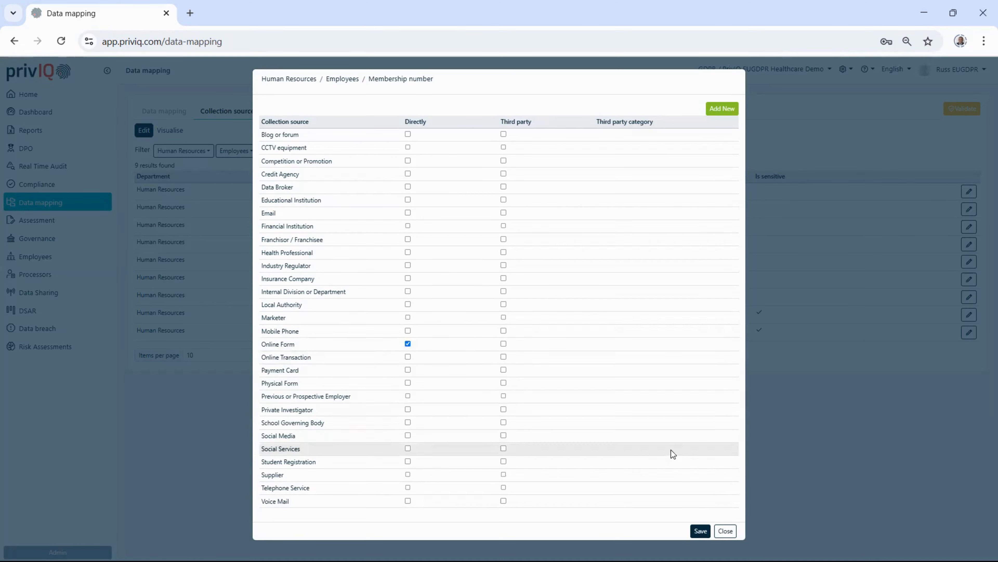
pyautogui.click(697, 531)
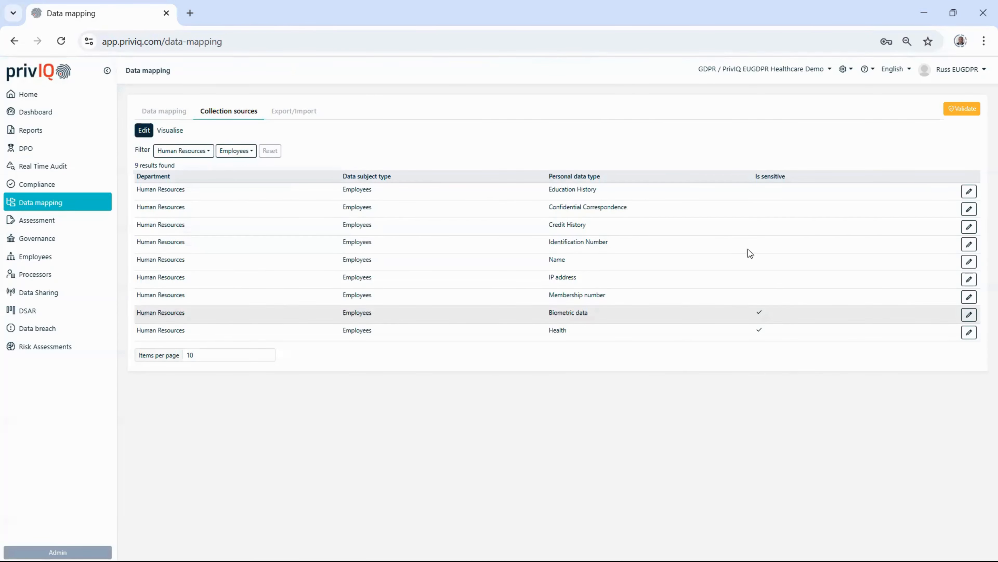
pyautogui.click(964, 111)
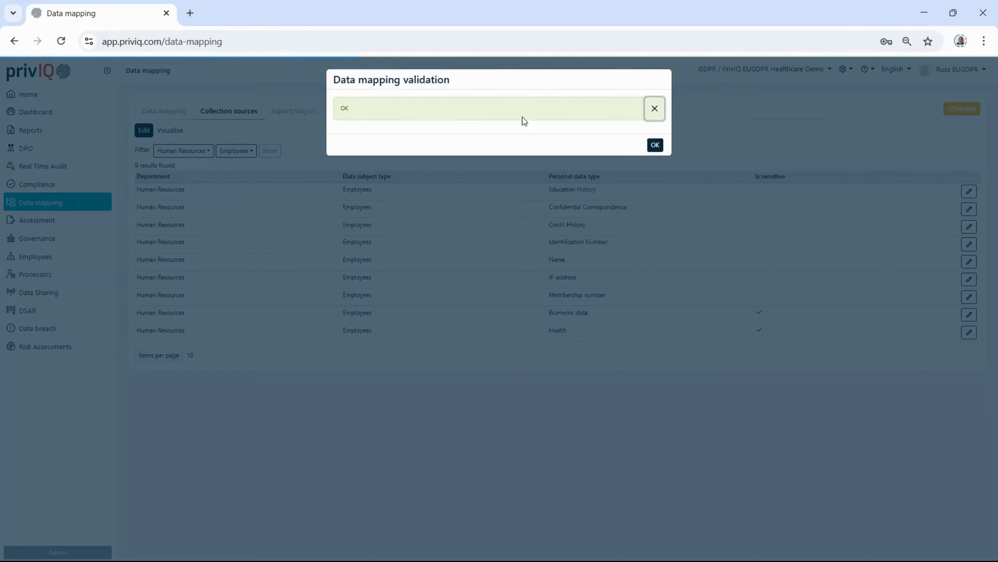
pyautogui.click(658, 145)
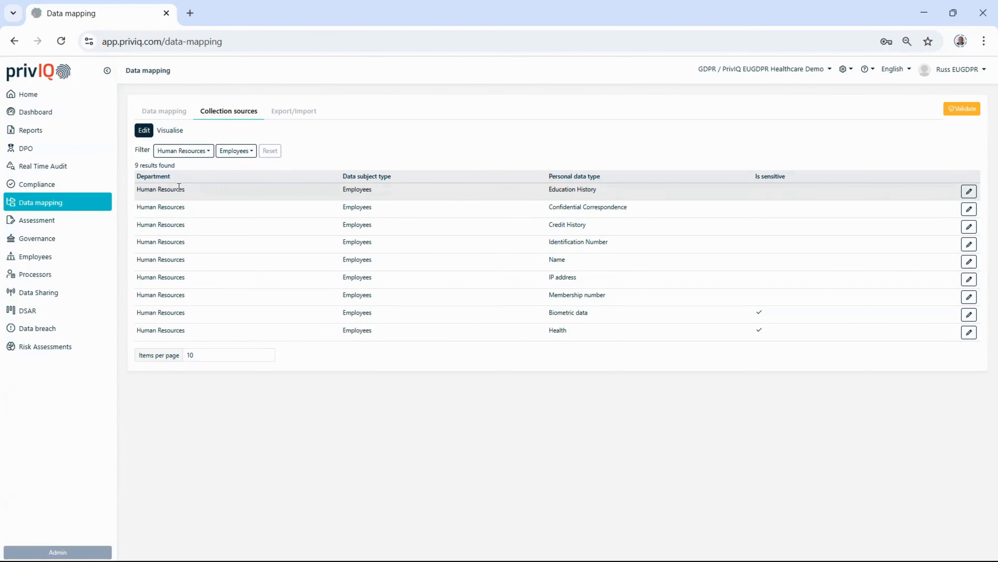
# Step: Check the legal basis details of the union membership fees mapping, and return to the collection sources list
pyautogui.click(170, 114)
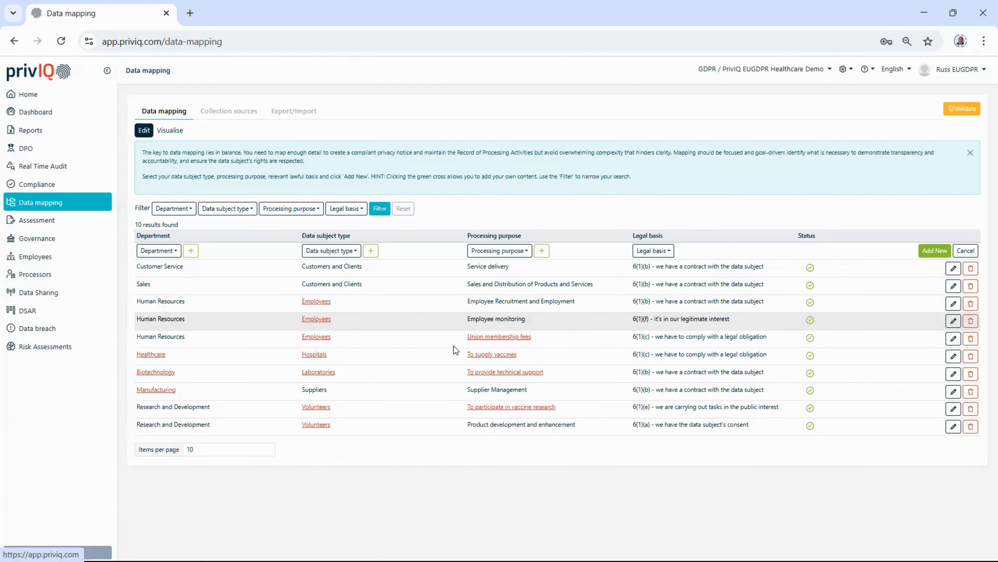
pyautogui.click(953, 338)
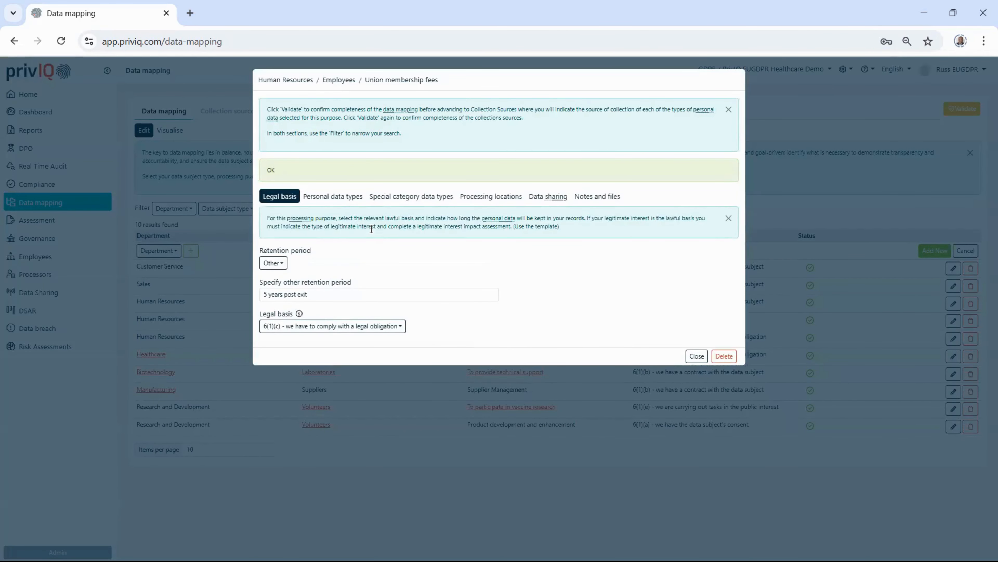
pyautogui.click(695, 357)
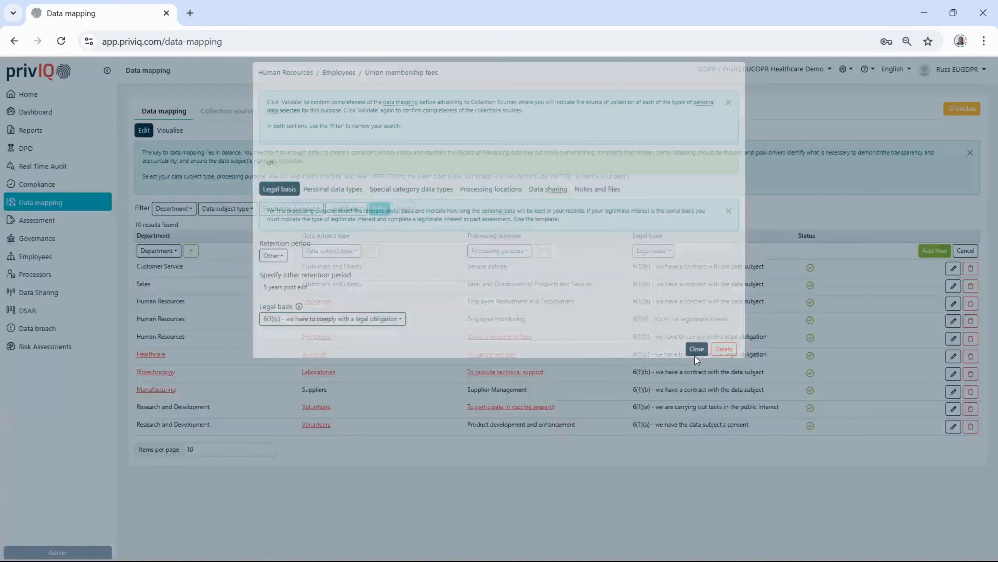
pyautogui.click(241, 114)
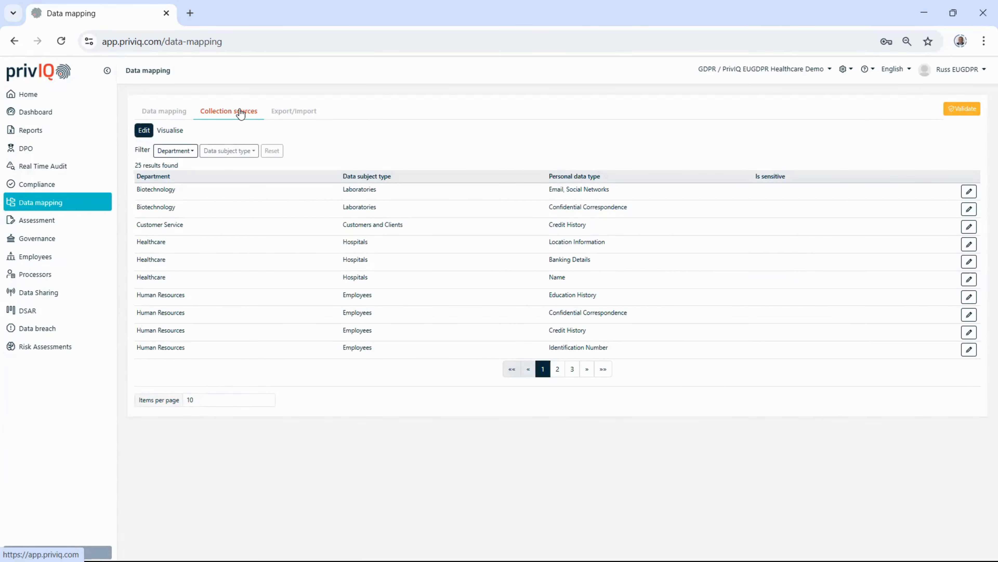
# Step: View the data mapping as a visual tree diagram, and return to its editable list
pyautogui.click(172, 115)
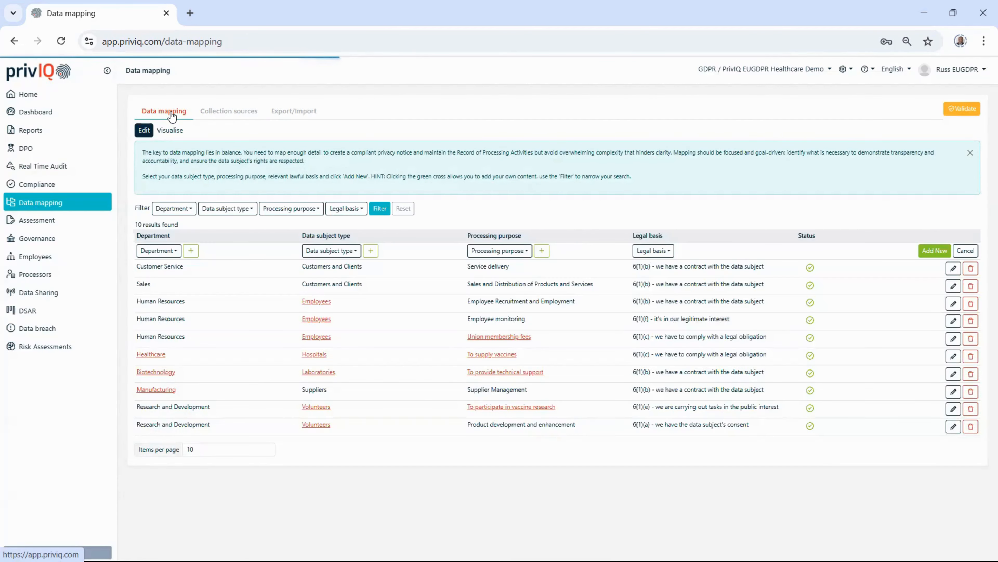
pyautogui.click(177, 132)
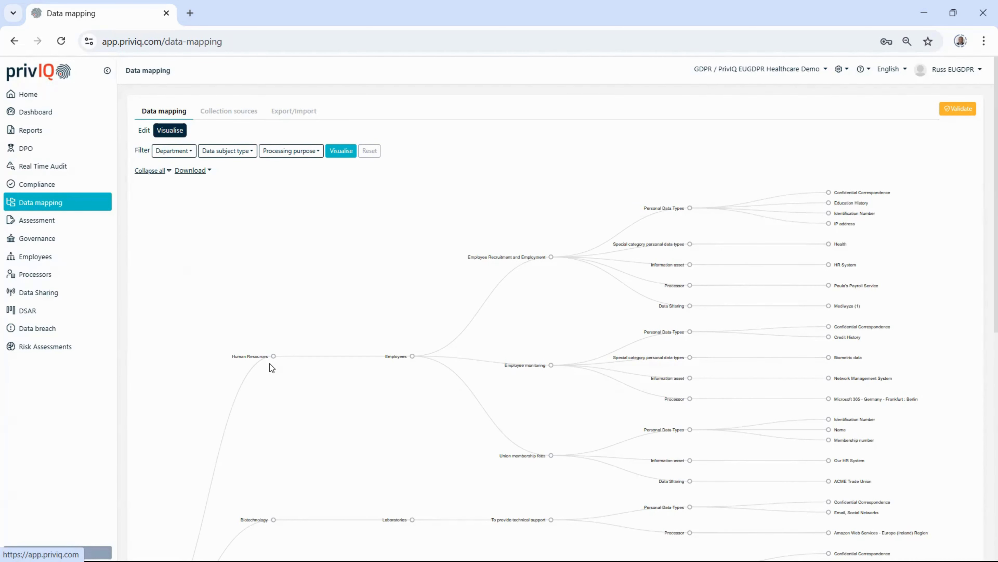
pyautogui.click(144, 130)
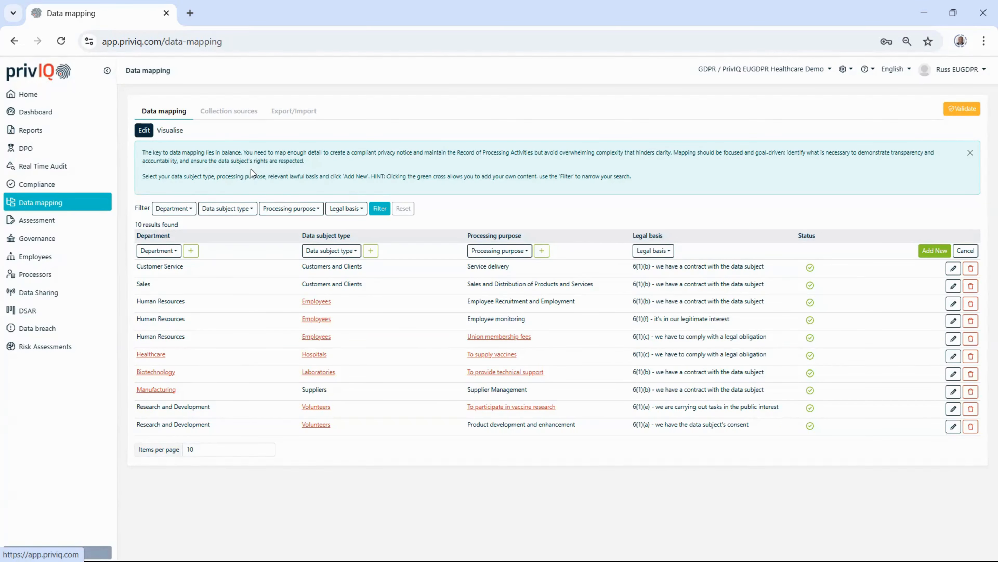
# Step: Filter the data mapping by Human Resources and the purpose Union membership fees, and go to the home page
pyautogui.click(172, 209)
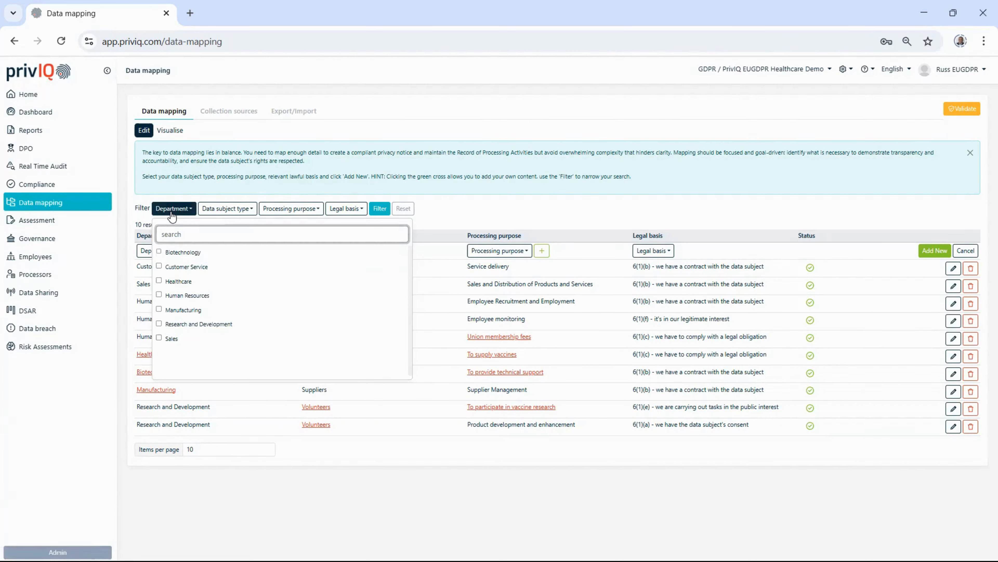
pyautogui.click(185, 295)
pyautogui.click(323, 209)
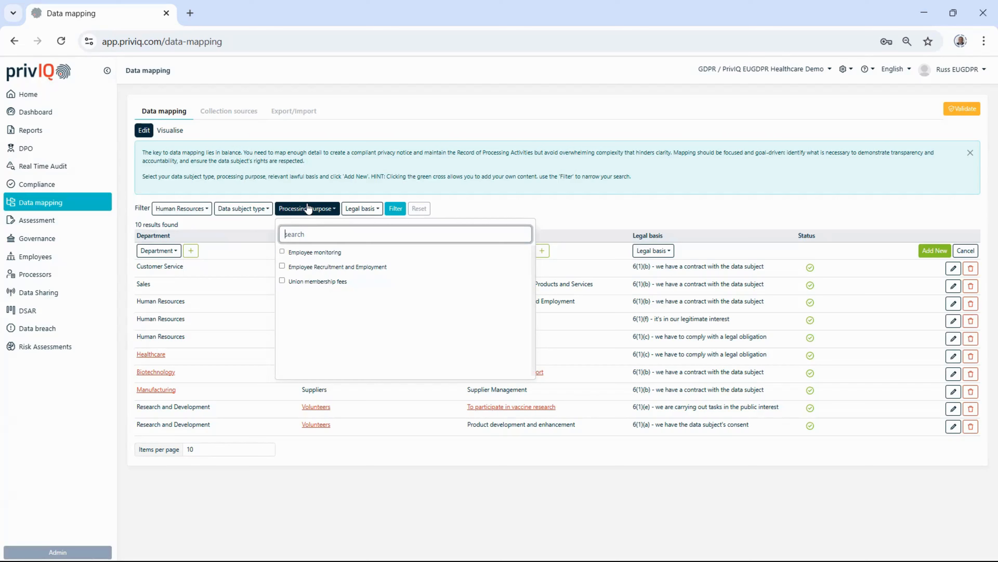
pyautogui.click(331, 282)
pyautogui.click(407, 209)
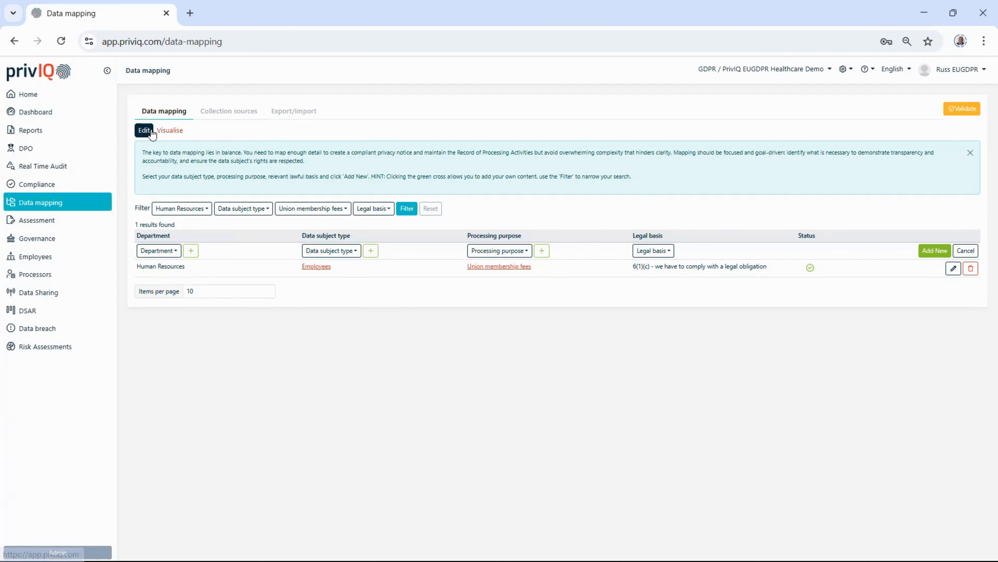
pyautogui.click(17, 103)
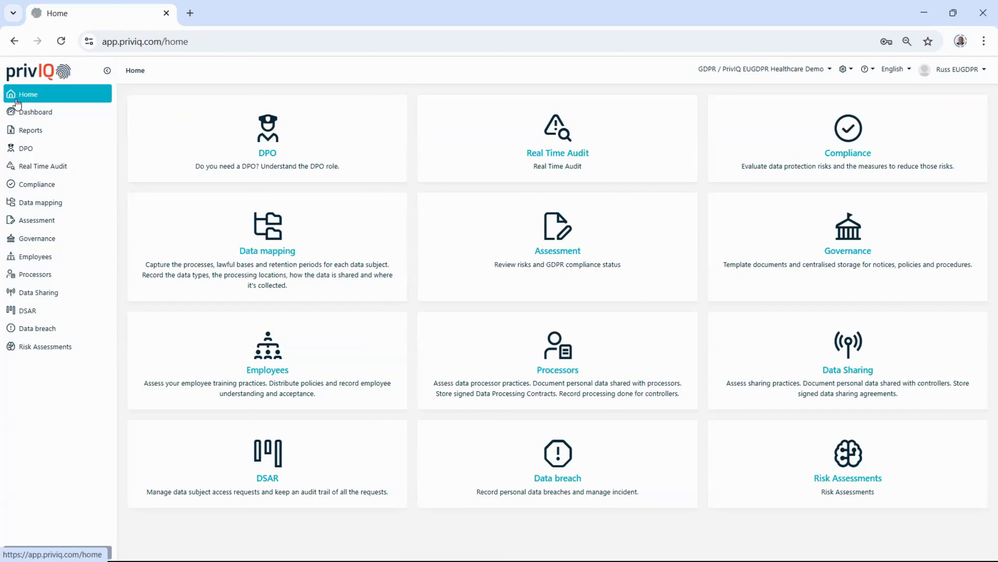